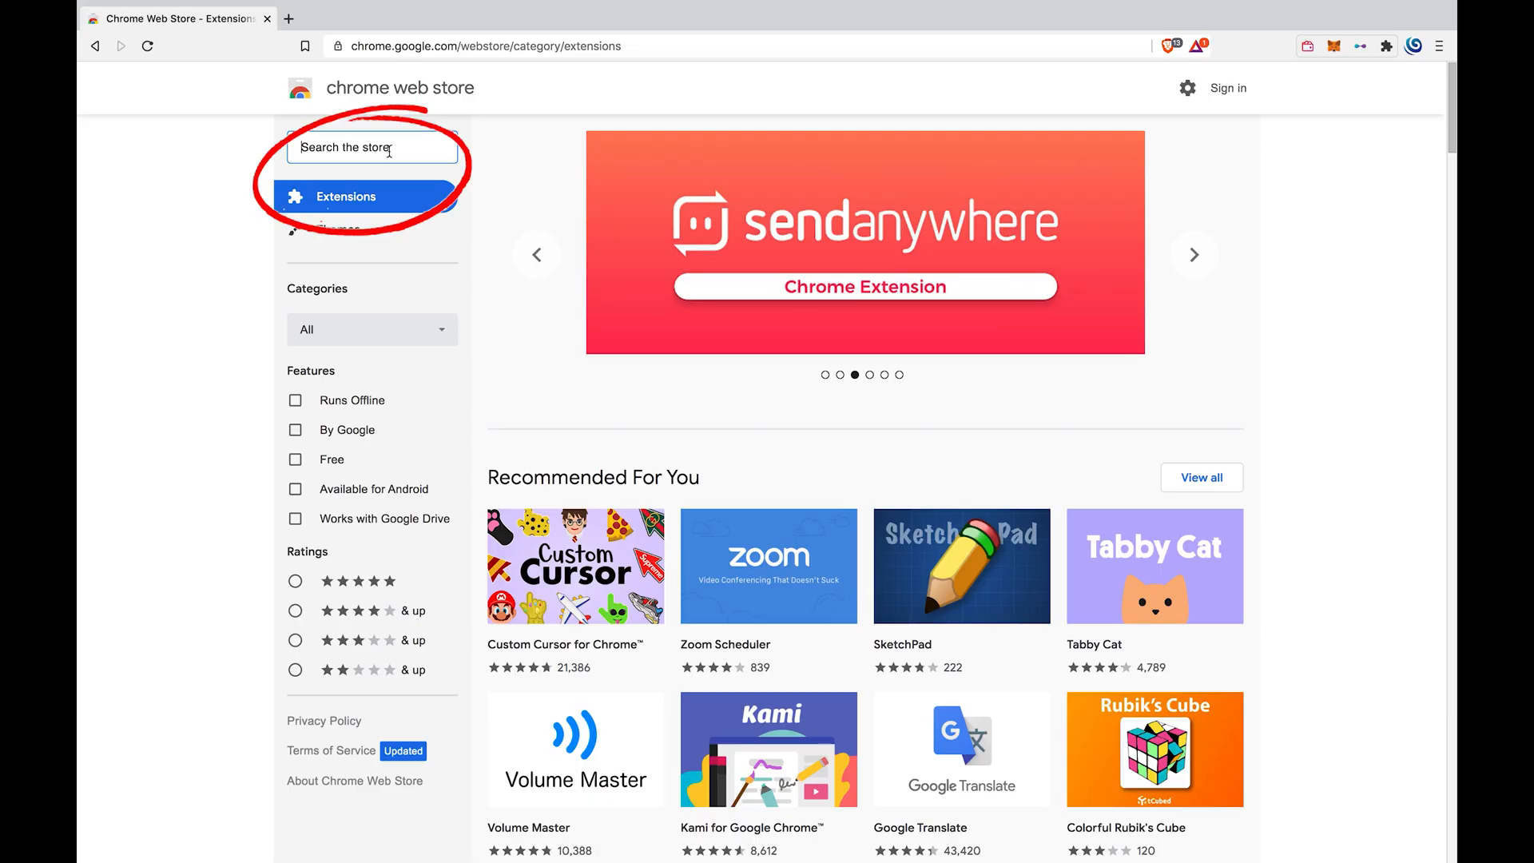
pyautogui.write('Nif')
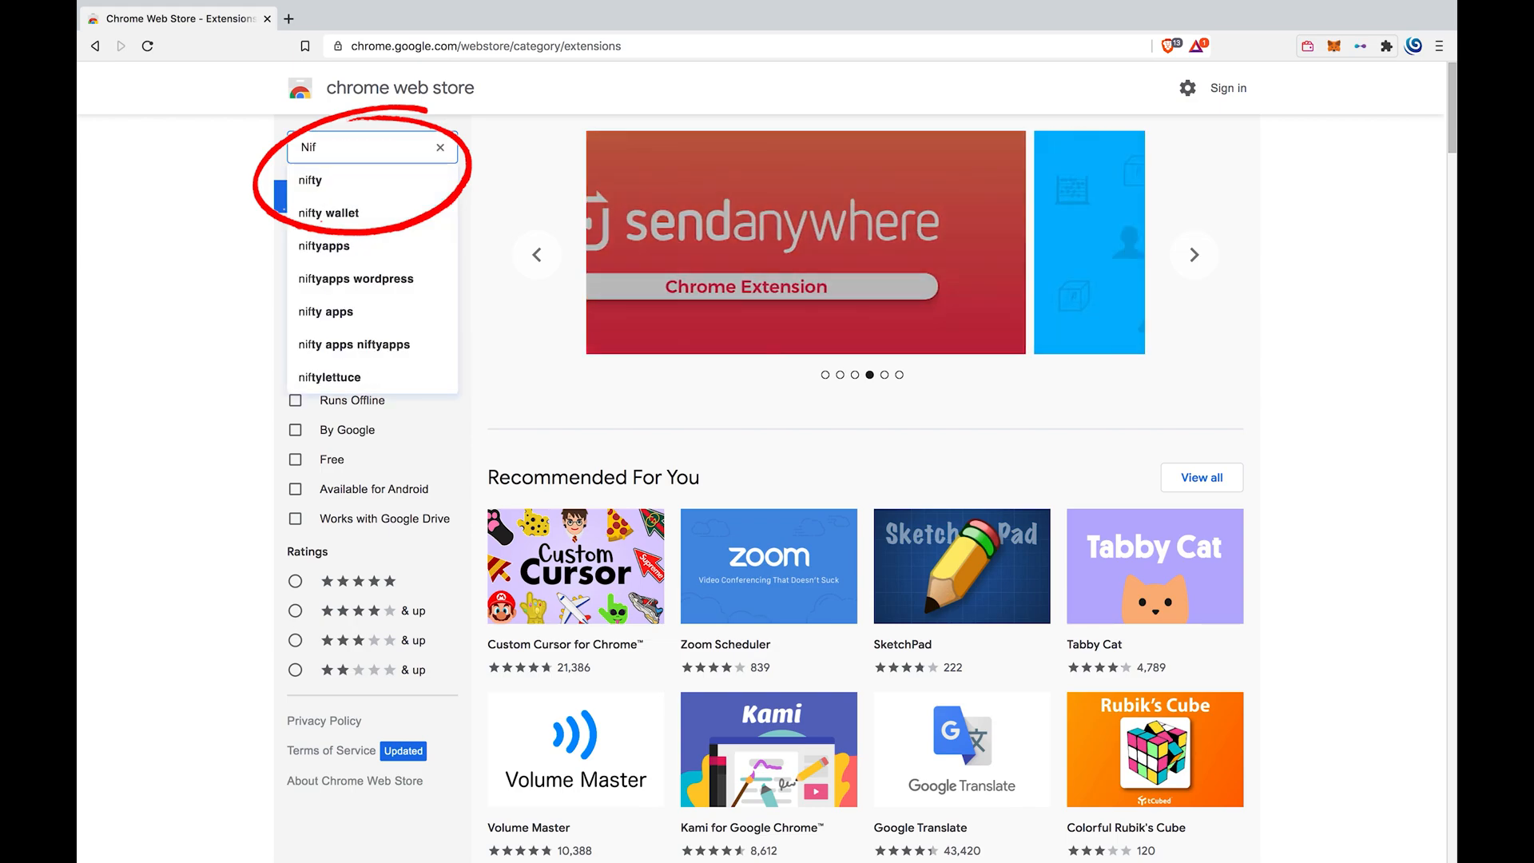
# - Find Nifty Wallet in the Chrome Web Store and add it to Brave as an extension
pyautogui.click(378, 211)
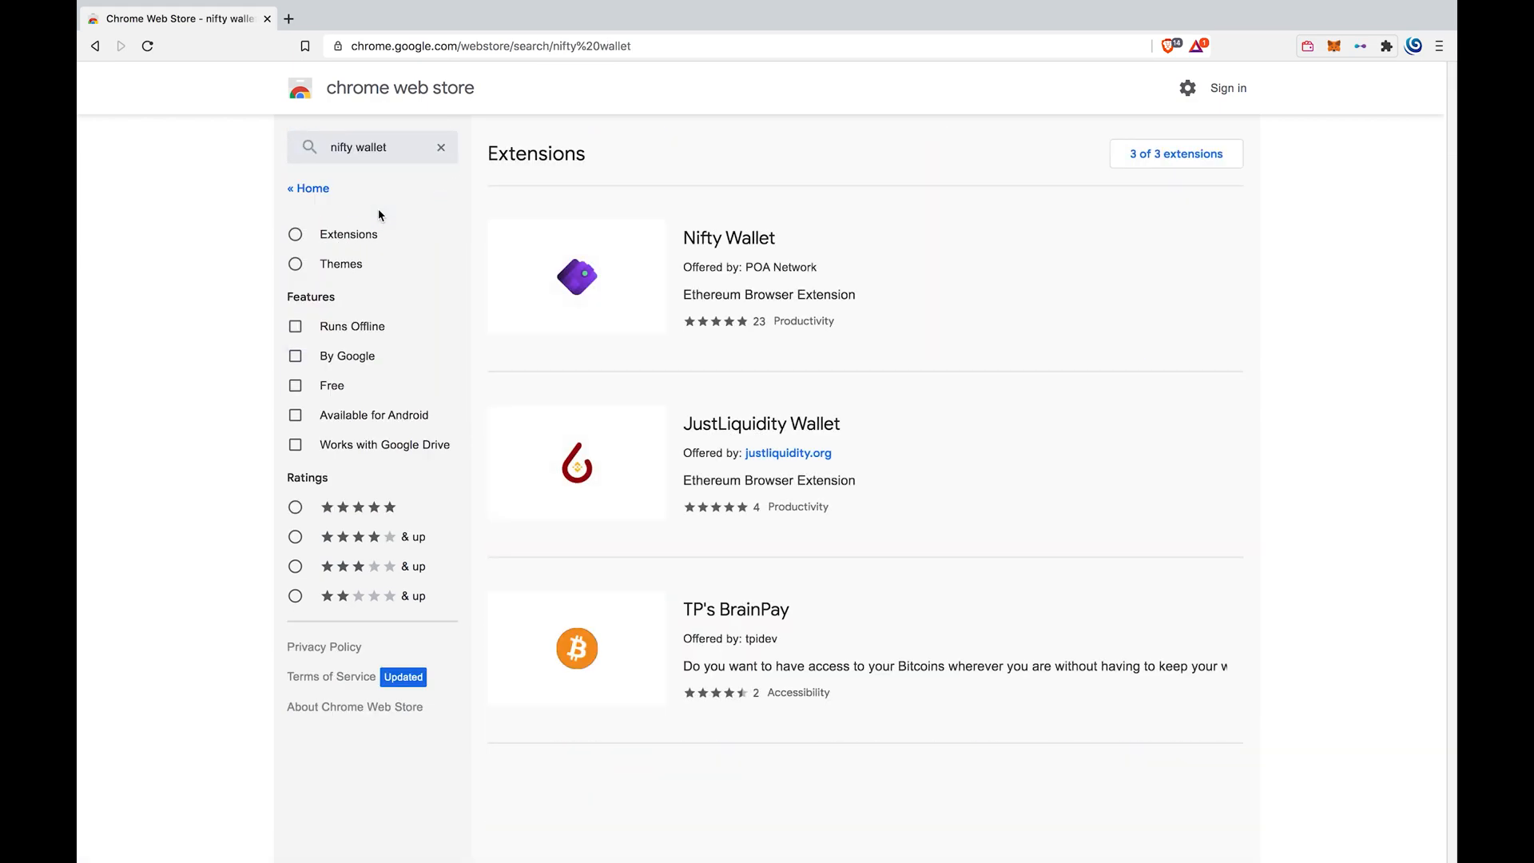
pyautogui.click(684, 242)
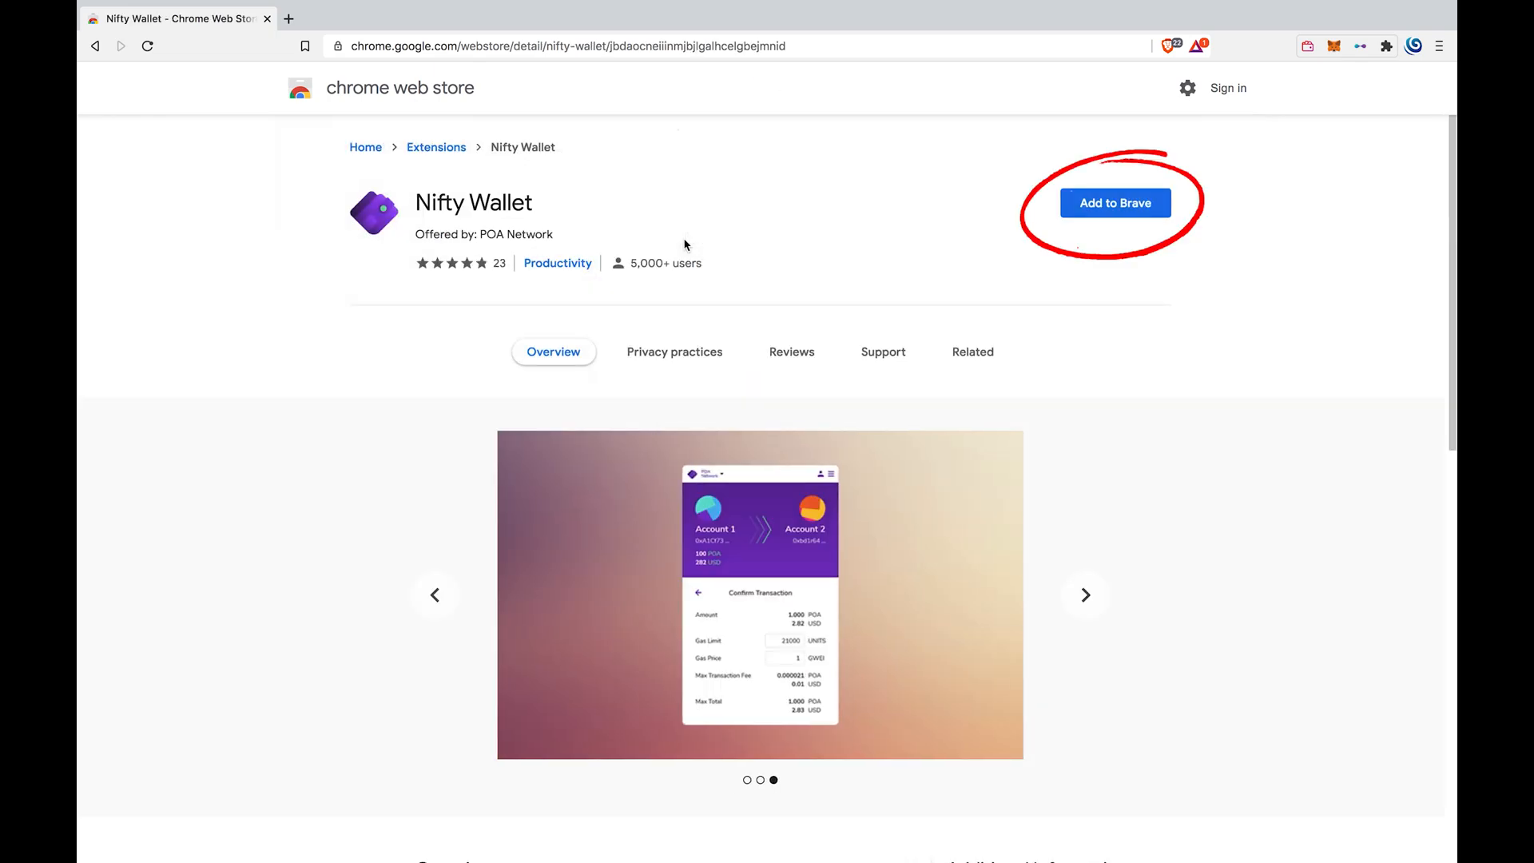
pyautogui.click(1074, 212)
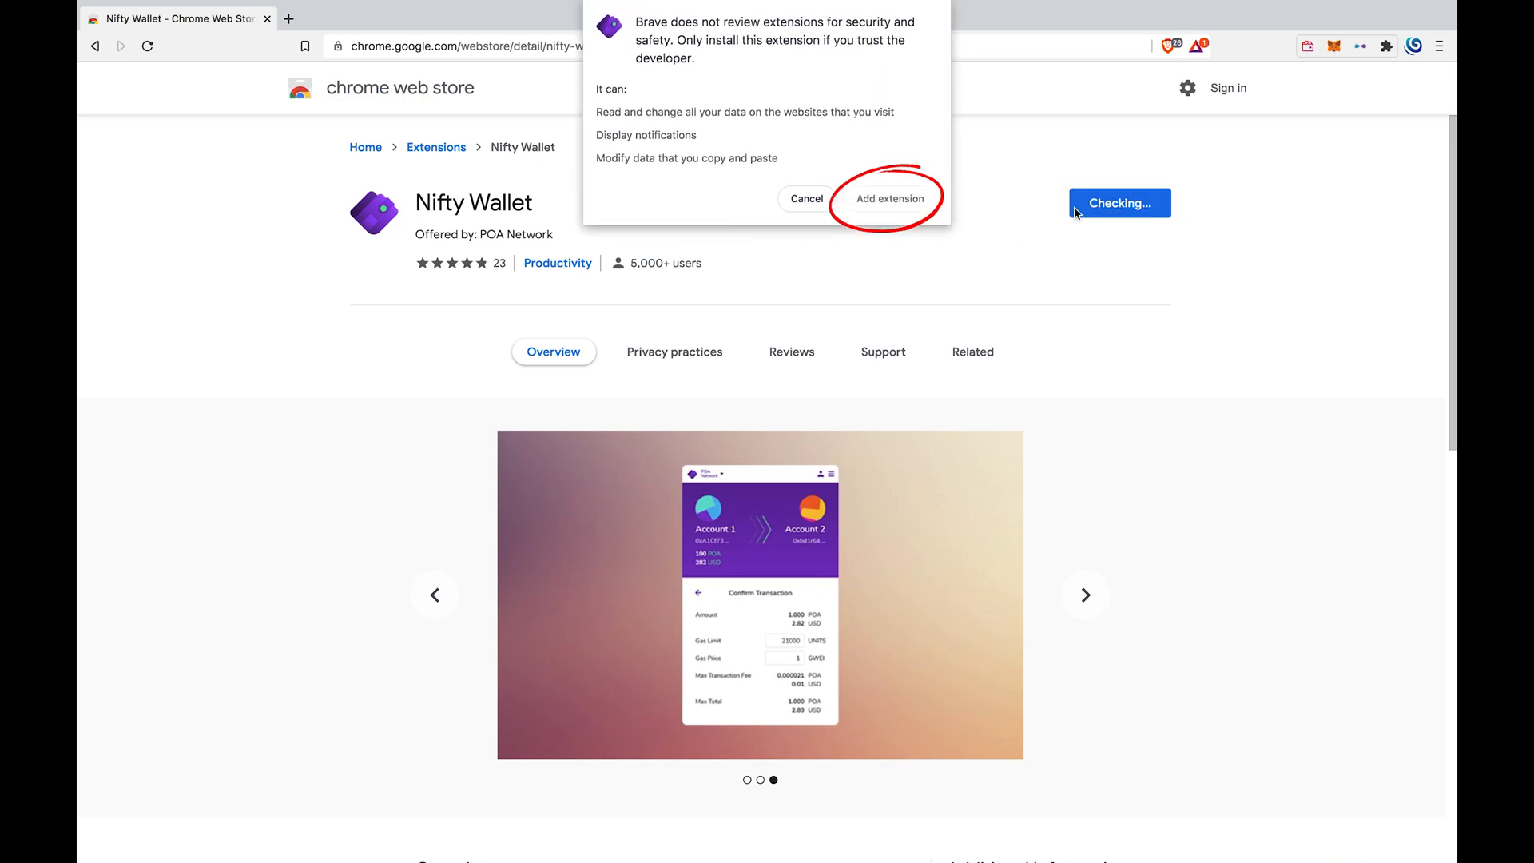
pyautogui.click(917, 208)
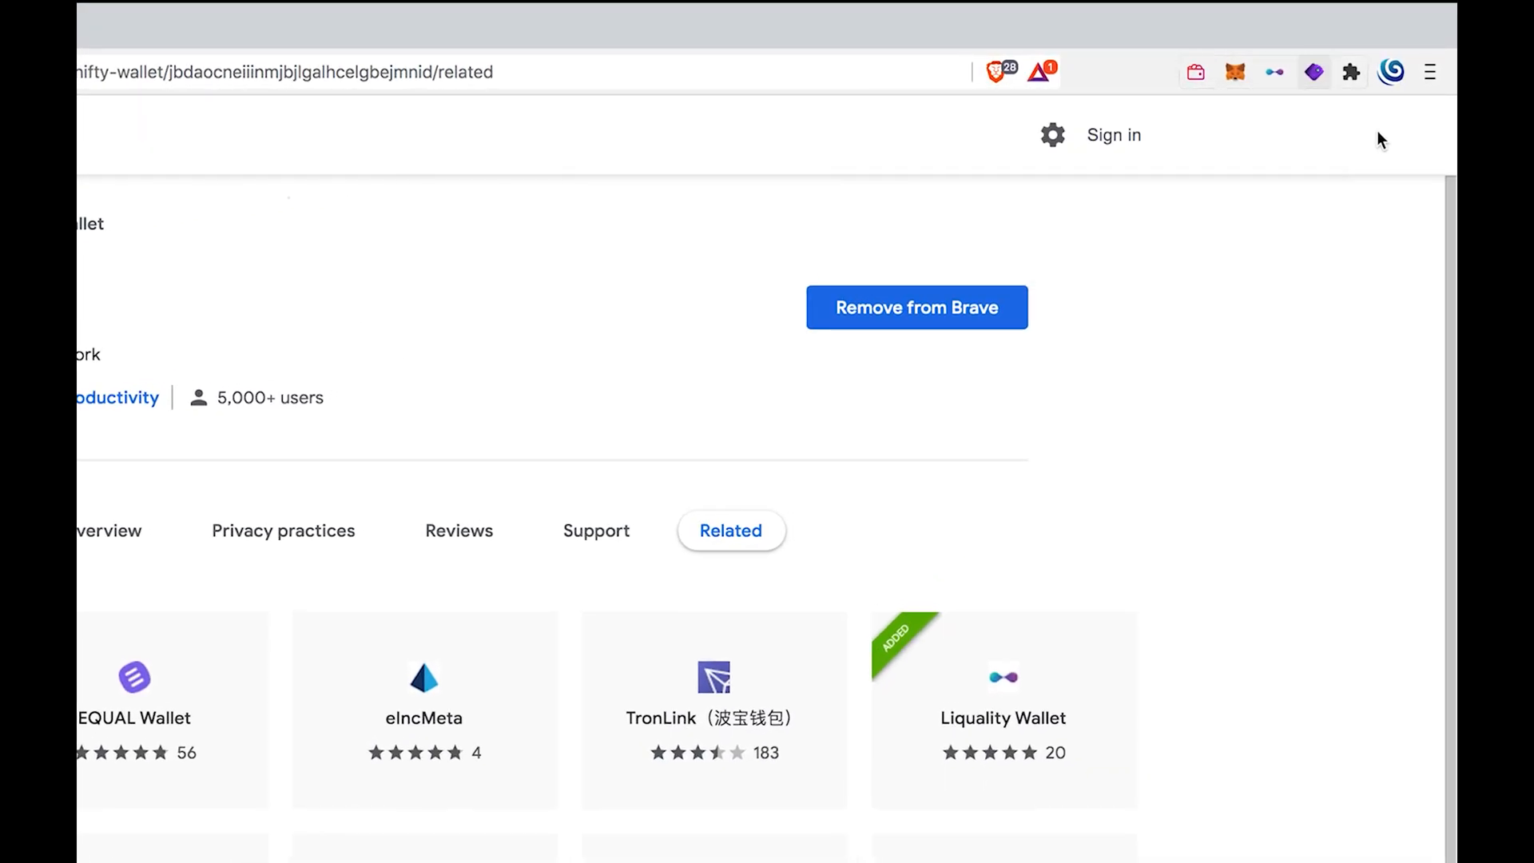
# - Launch Nifty Wallet from the Extensions menu and accept its Terms of Use
pyautogui.click(1350, 75)
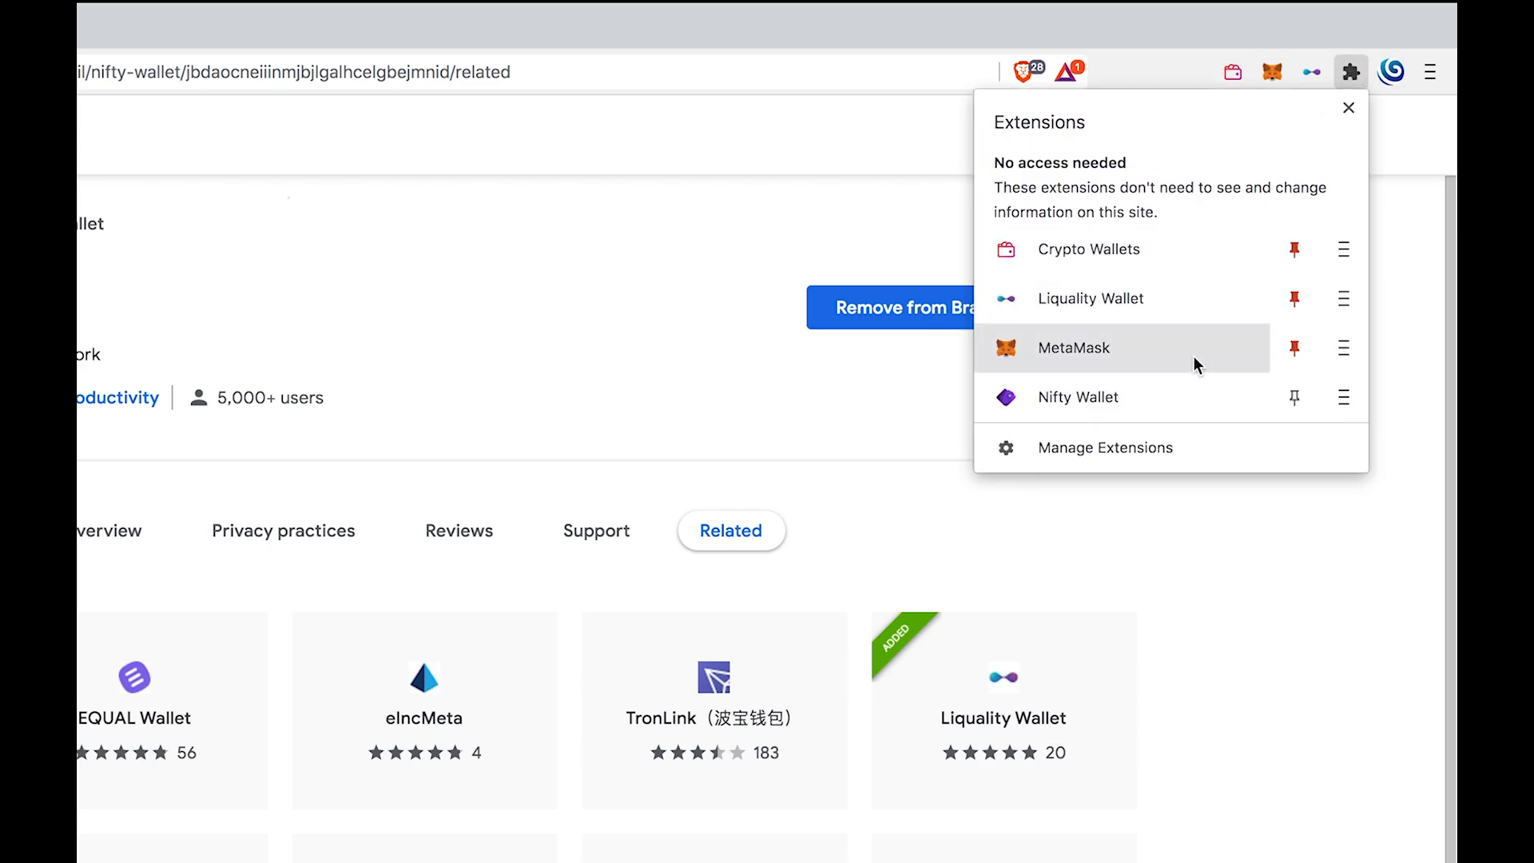
pyautogui.click(1178, 398)
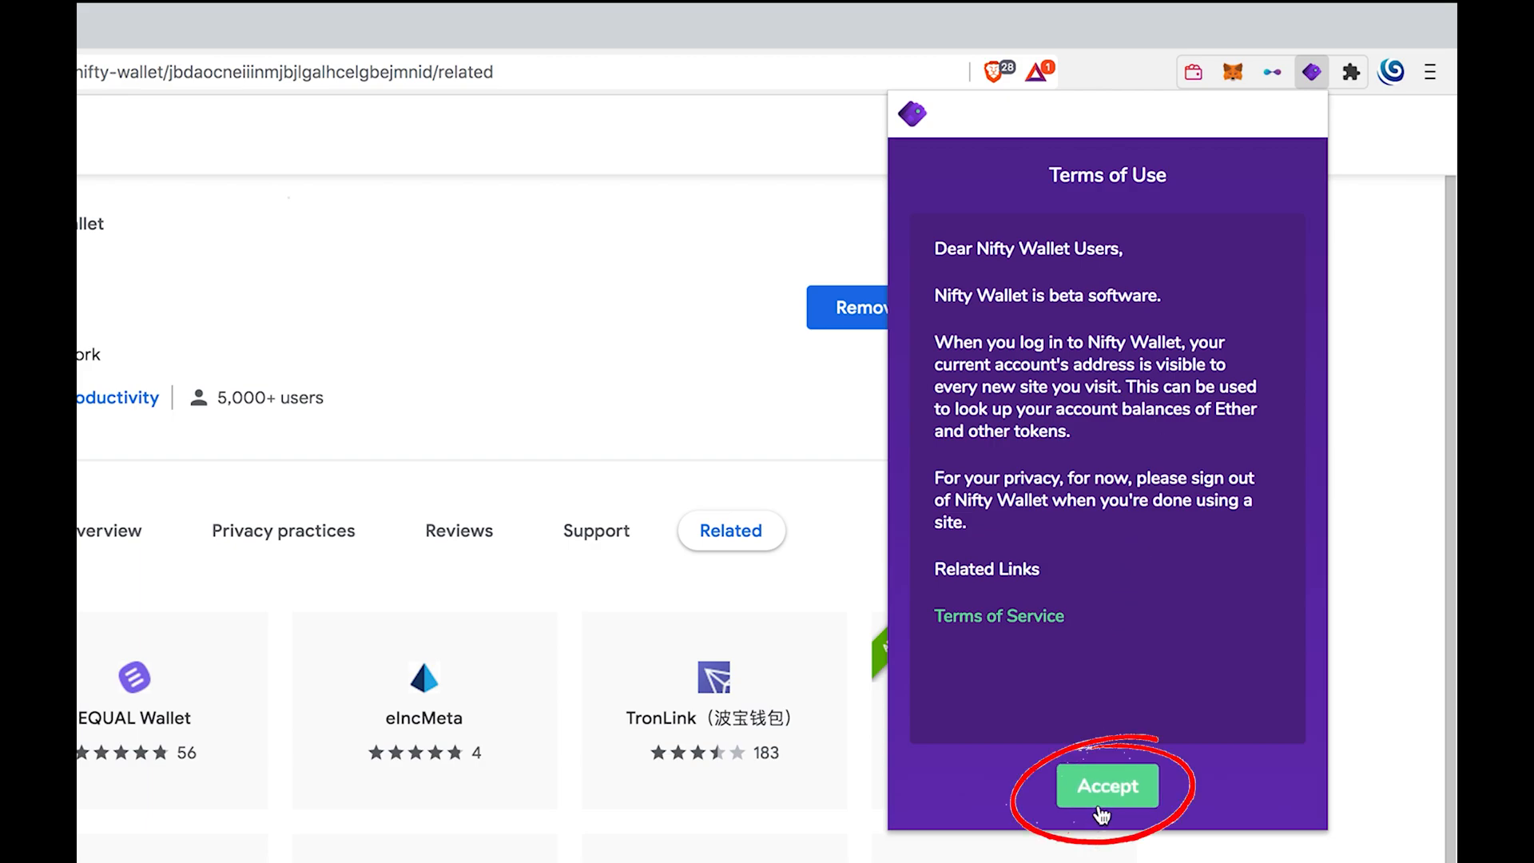
pyautogui.click(1105, 792)
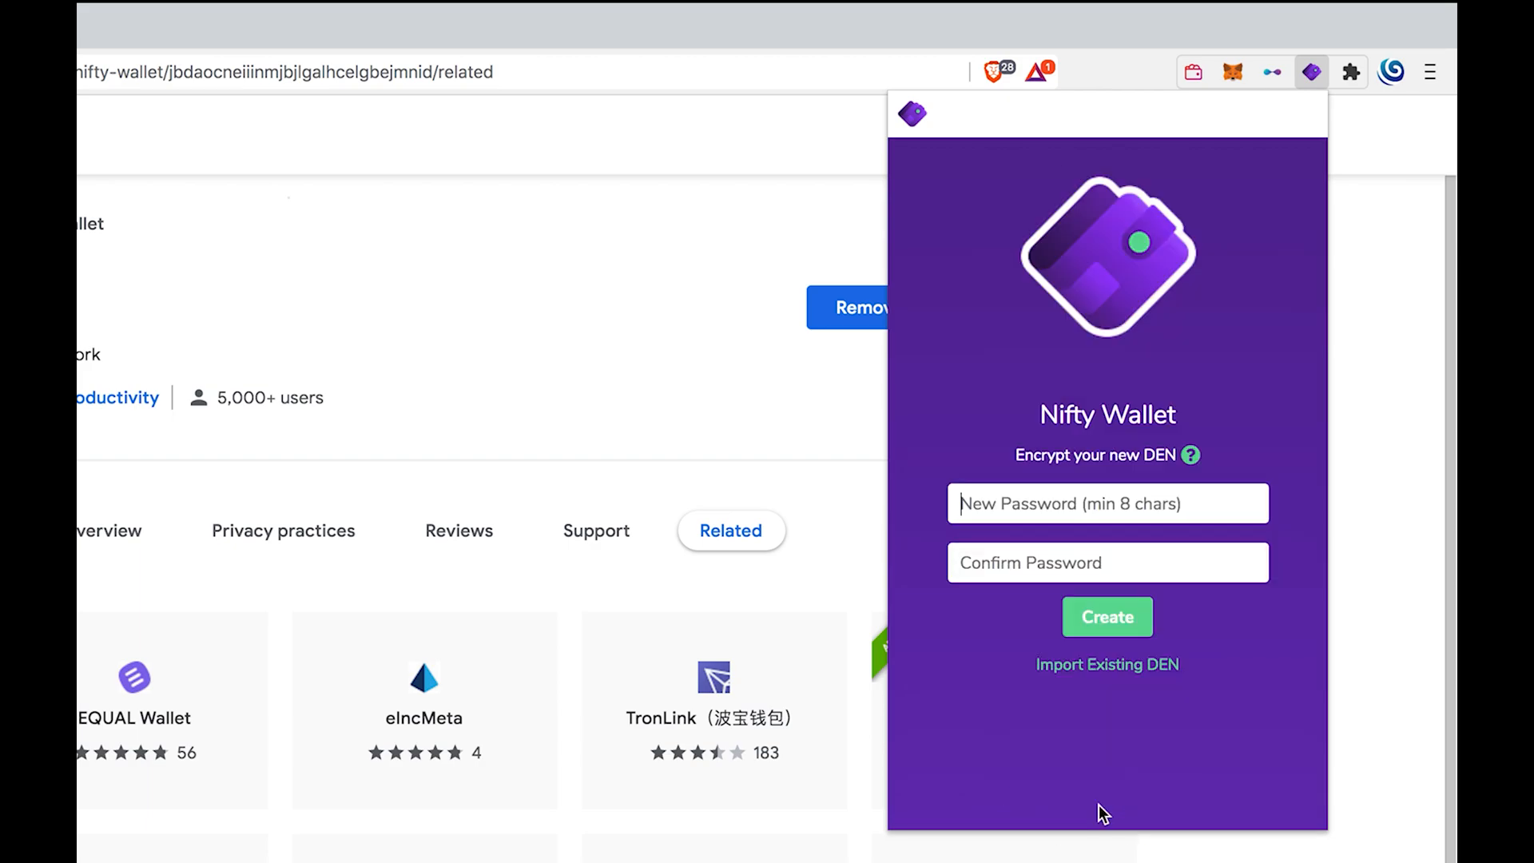
pyautogui.write('••••••••••••')
# - Create the password-protected vault so the 12-word recovery phrase is displayed
pyautogui.click(1176, 565)
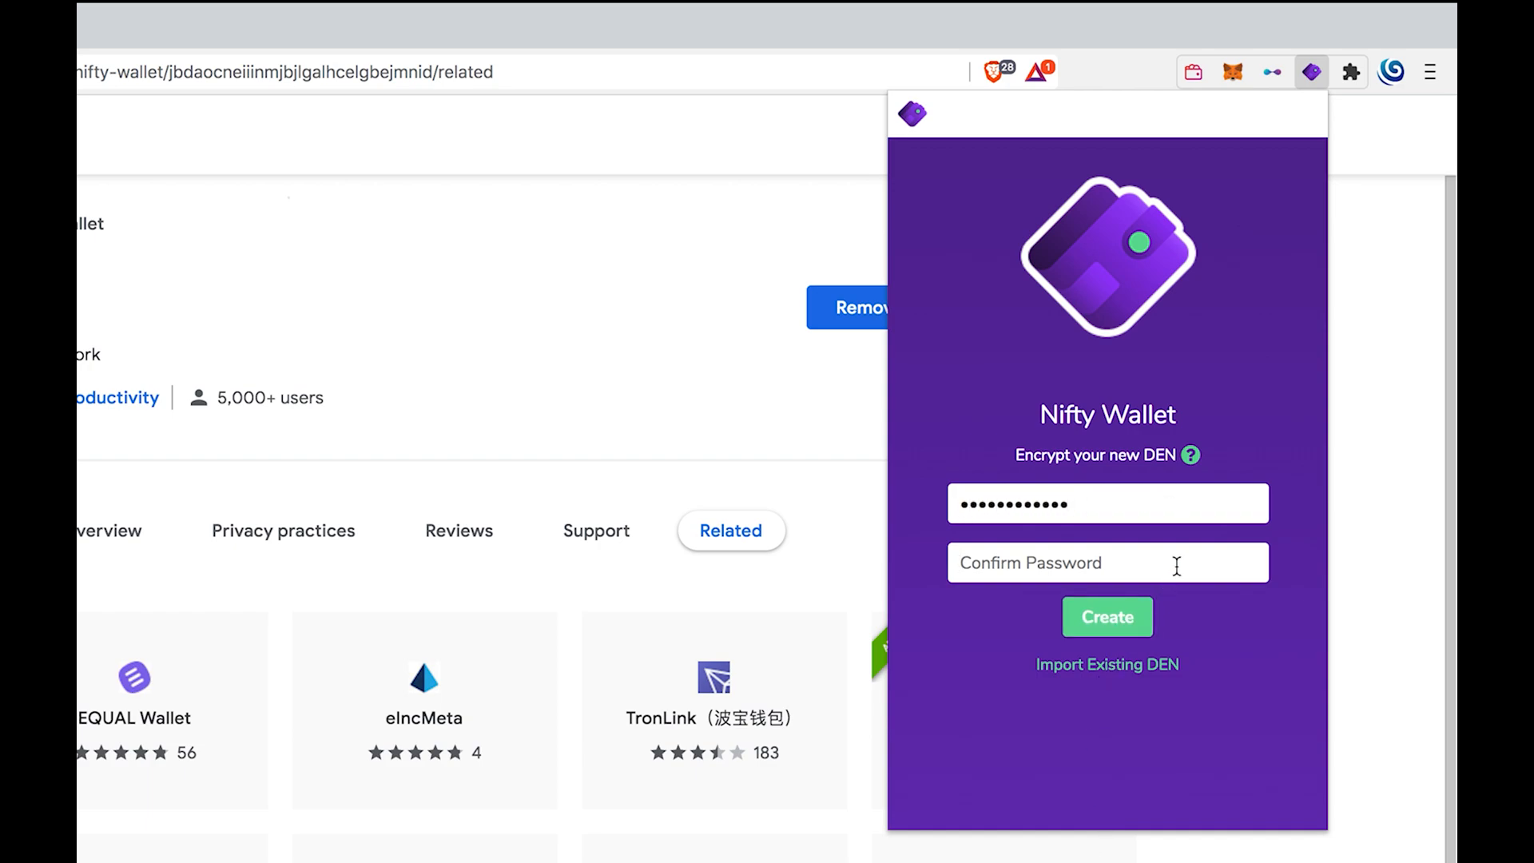
pyautogui.write('••••••••••••')
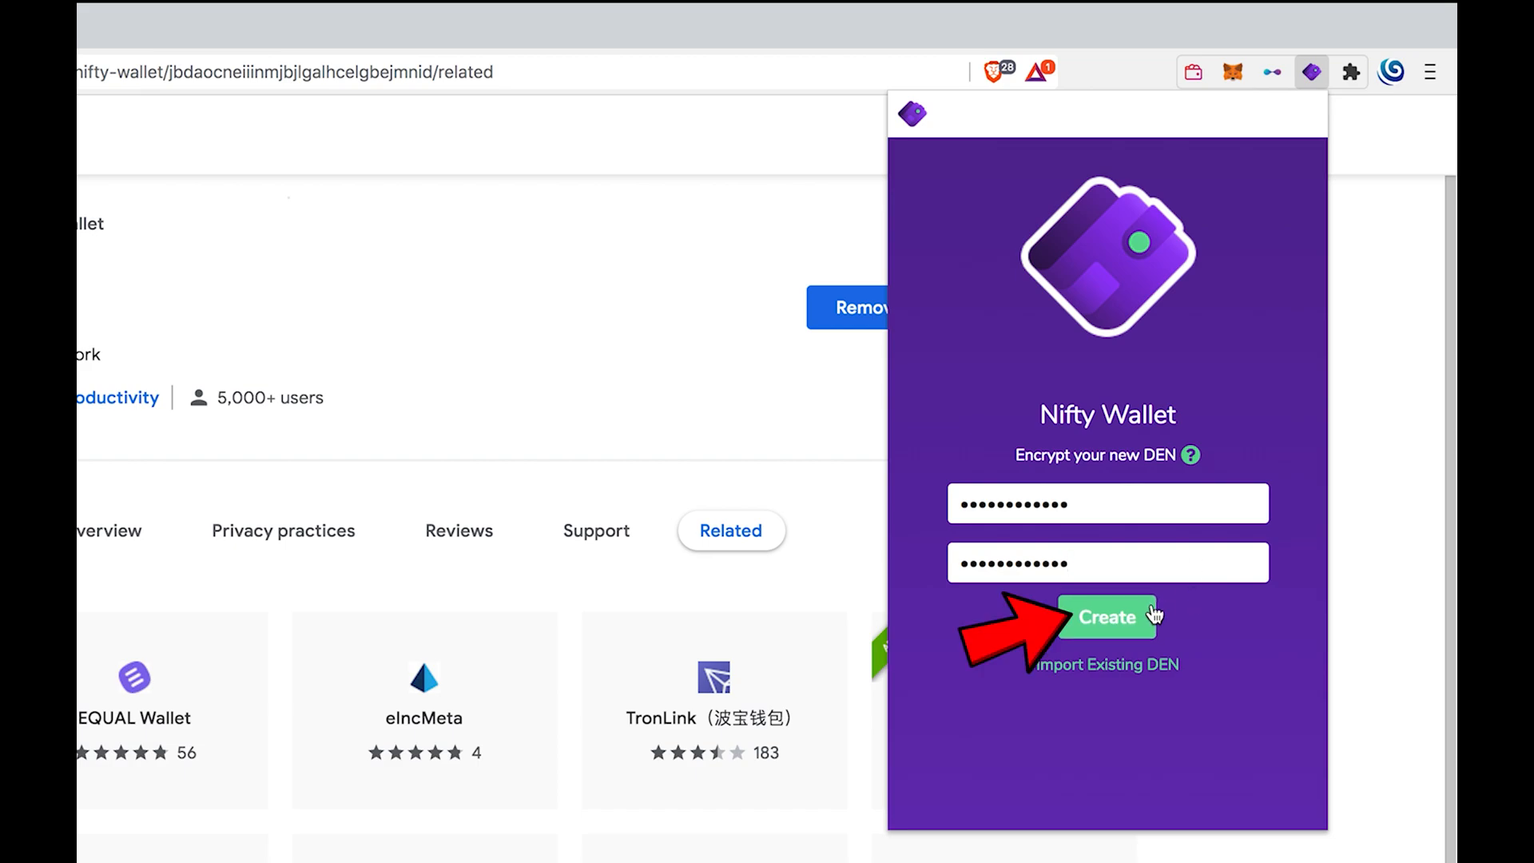
pyautogui.click(1145, 613)
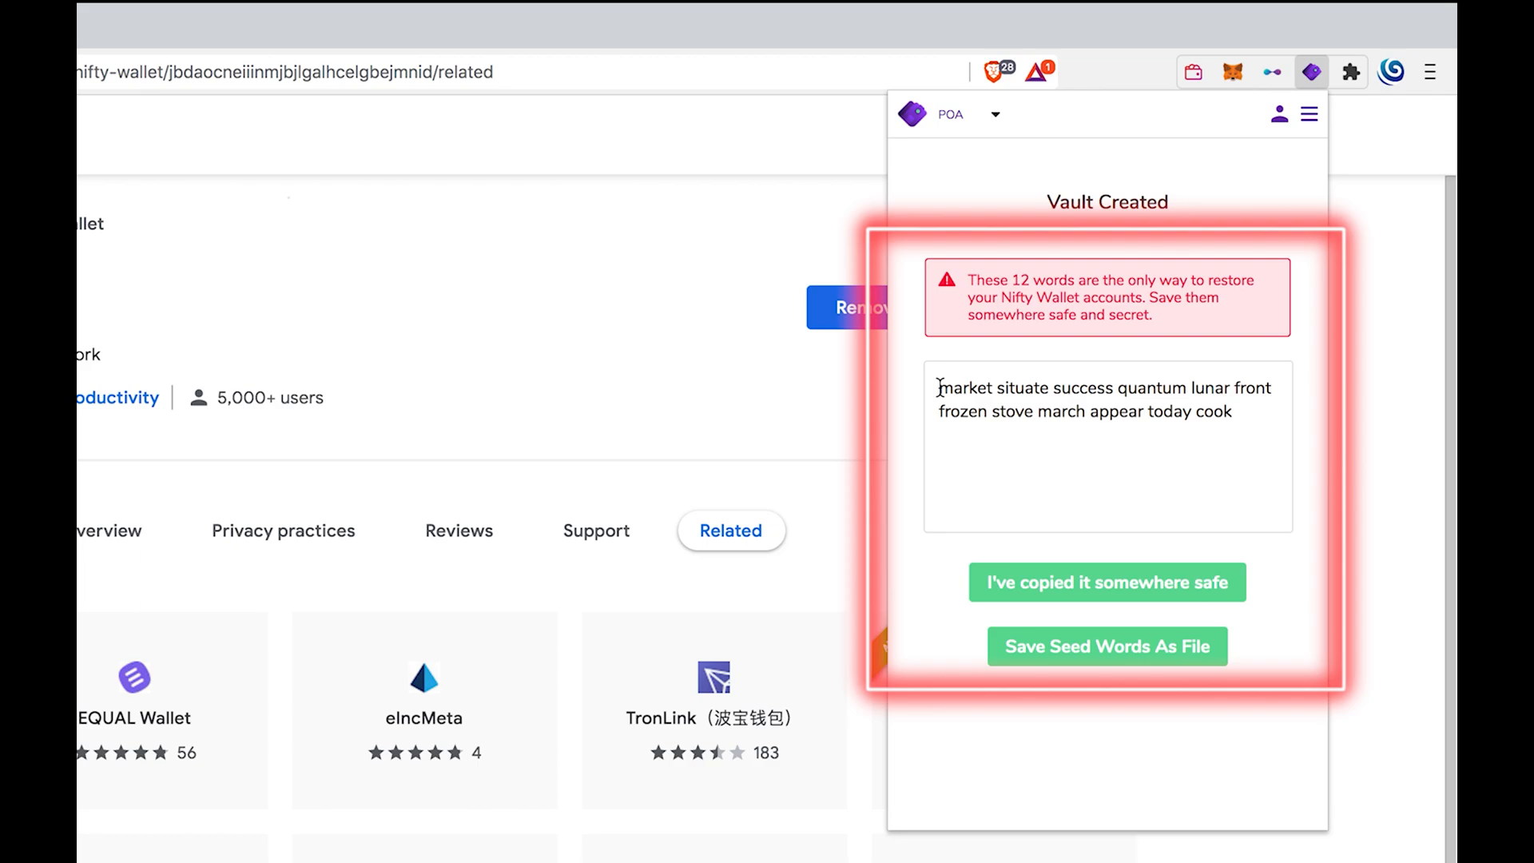
# - Copy the twelve seed words and confirm they are backed up somewhere safe
pyautogui.moveTo(937, 386); pyautogui.dragTo(1244, 413)
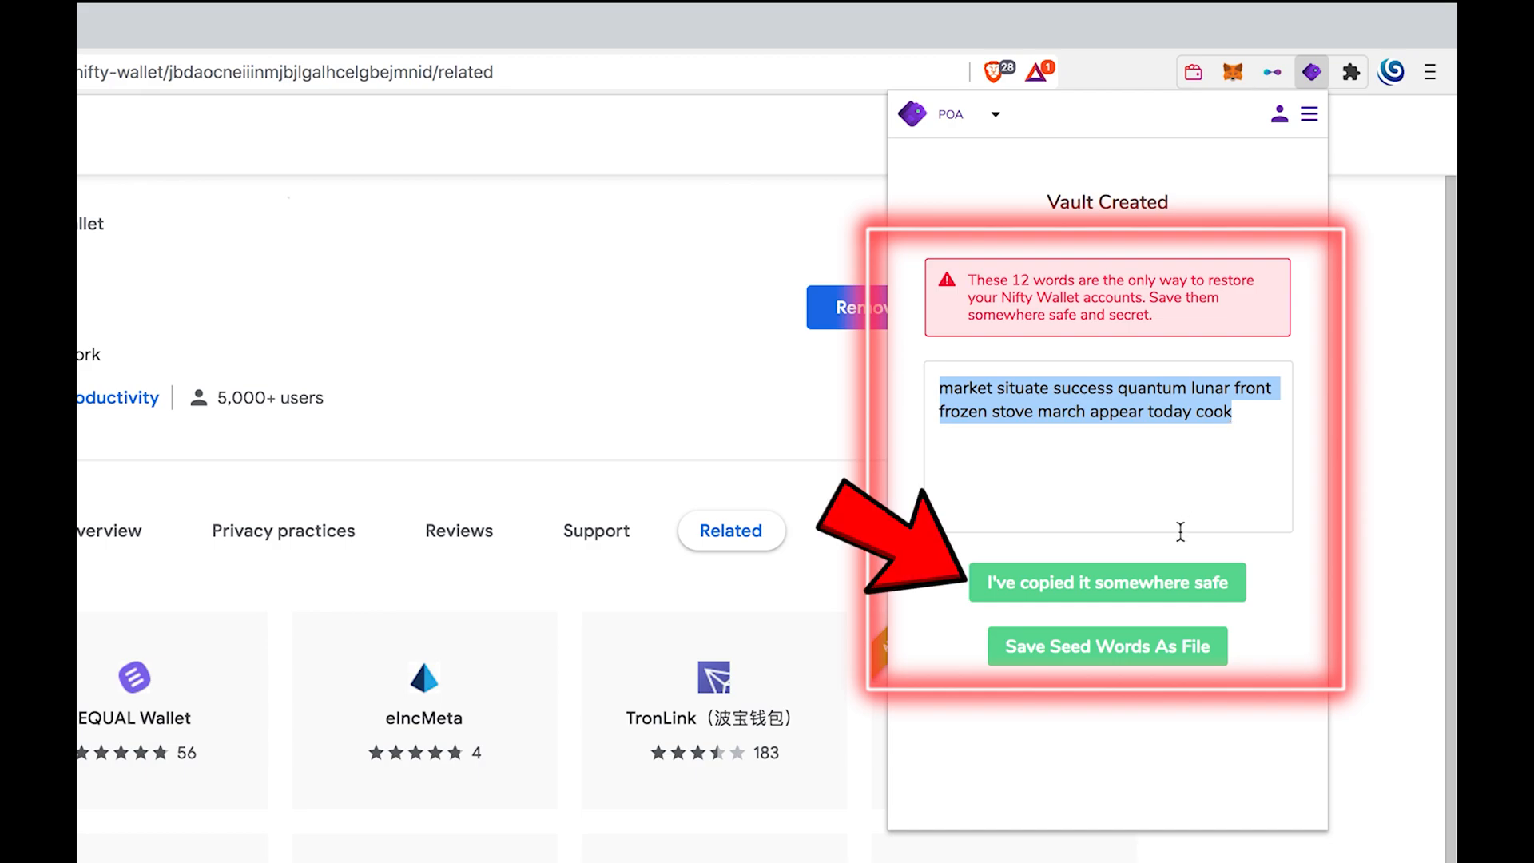
pyautogui.click(1145, 590)
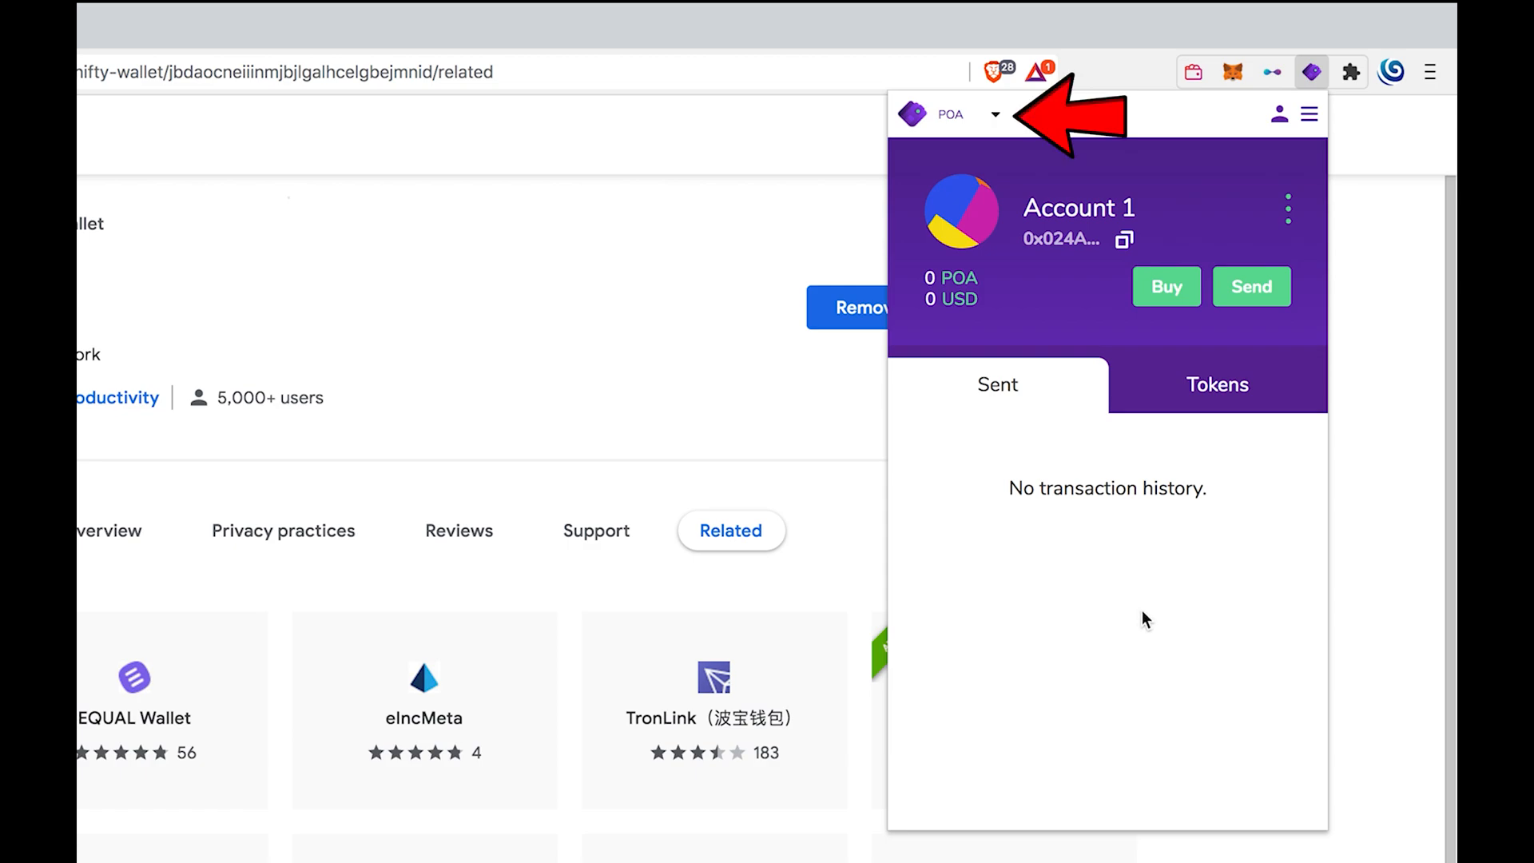
# - Switch the wallet to the RSK network and go to the Custom RPC settings
pyautogui.click(956, 121)
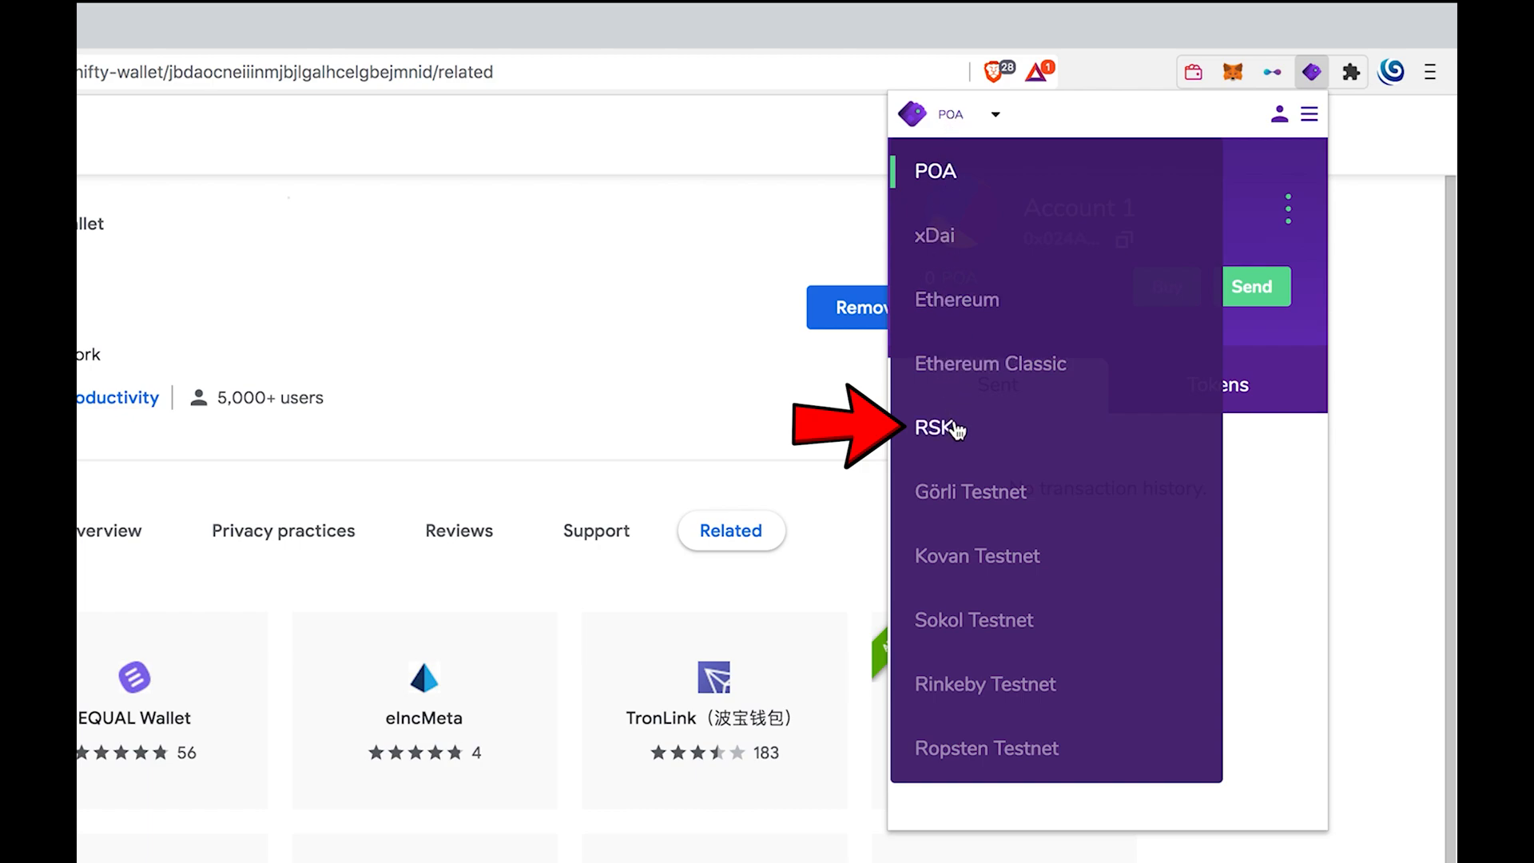
pyautogui.click(955, 429)
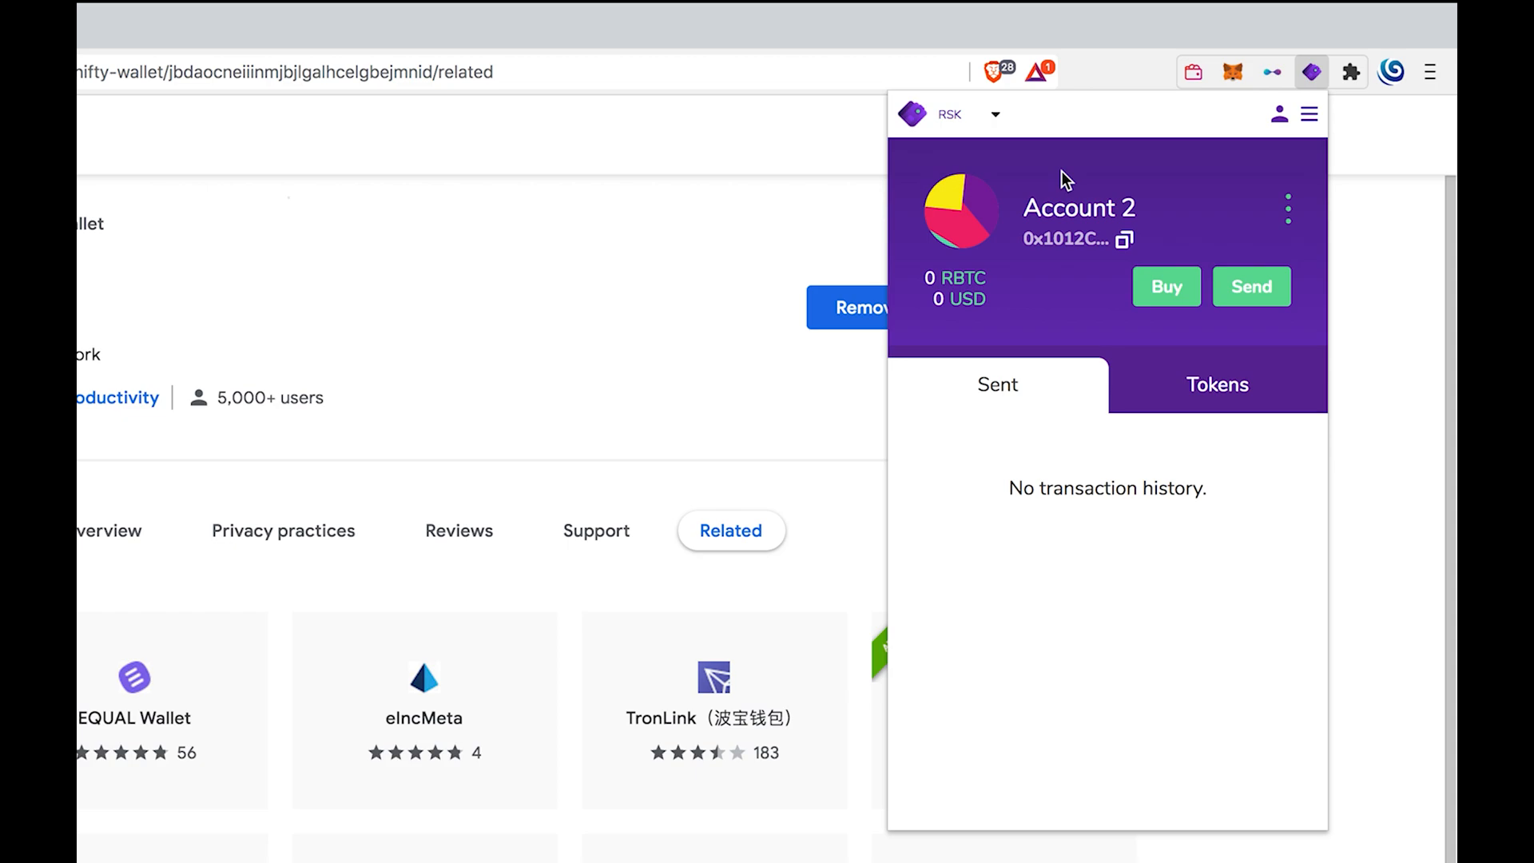
pyautogui.click(953, 116)
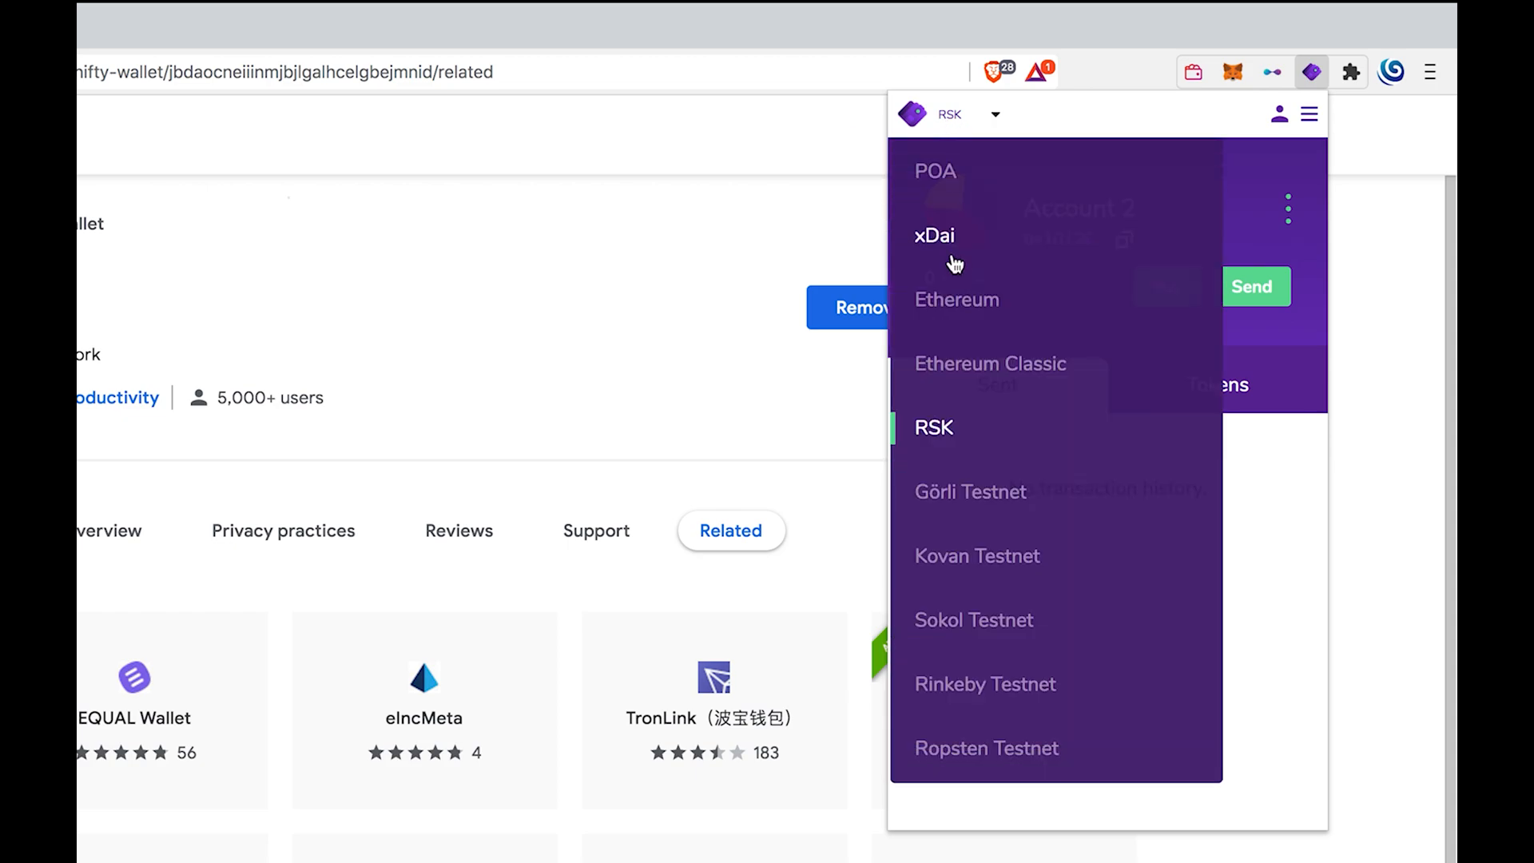
pyautogui.scroll(-2, 977, 359)
pyautogui.scroll(-1, 991, 377)
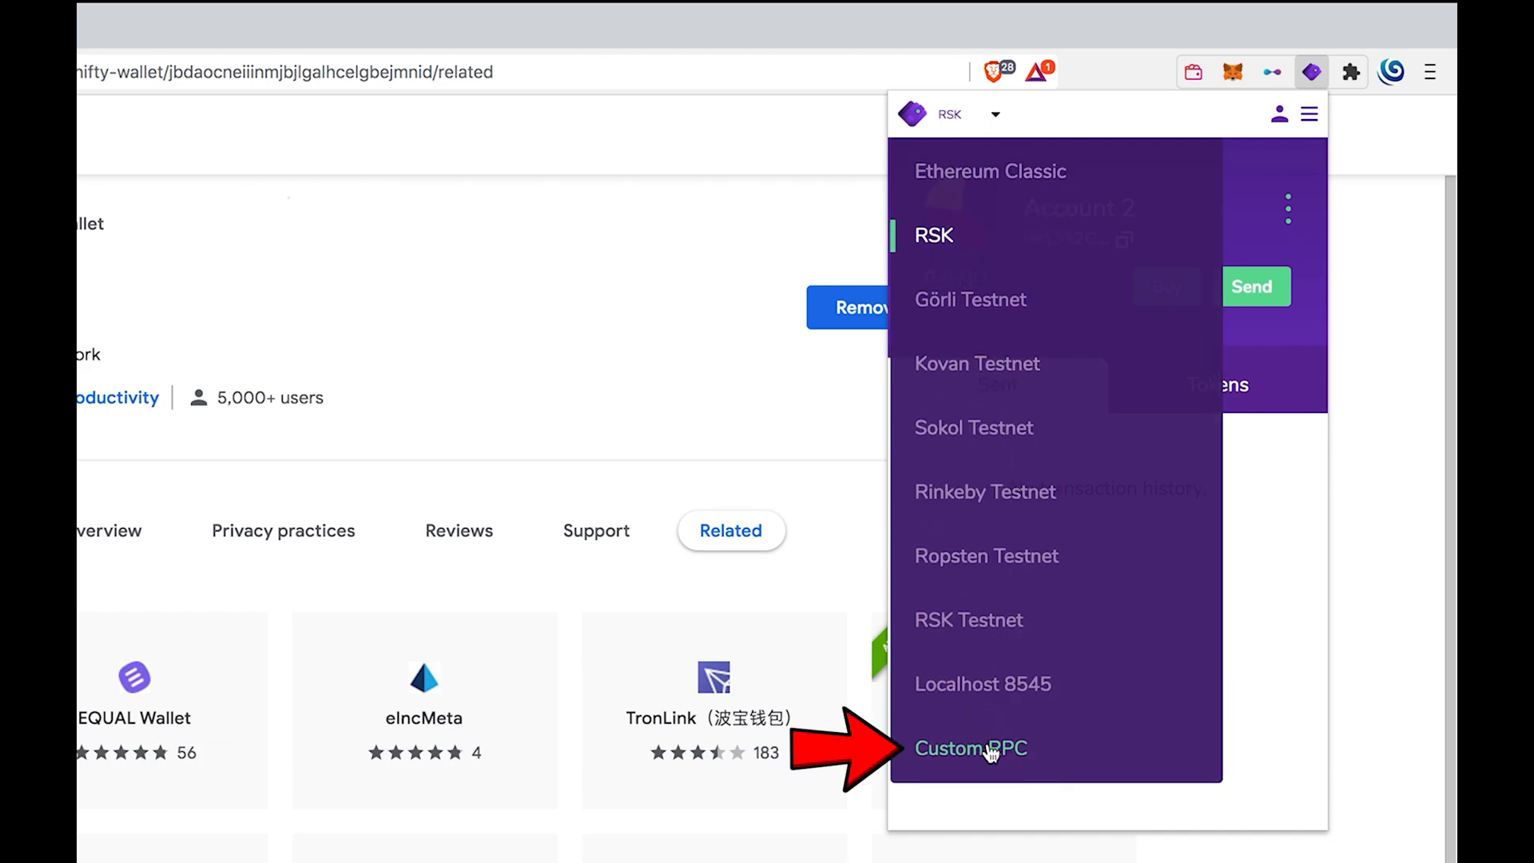
pyautogui.click(991, 751)
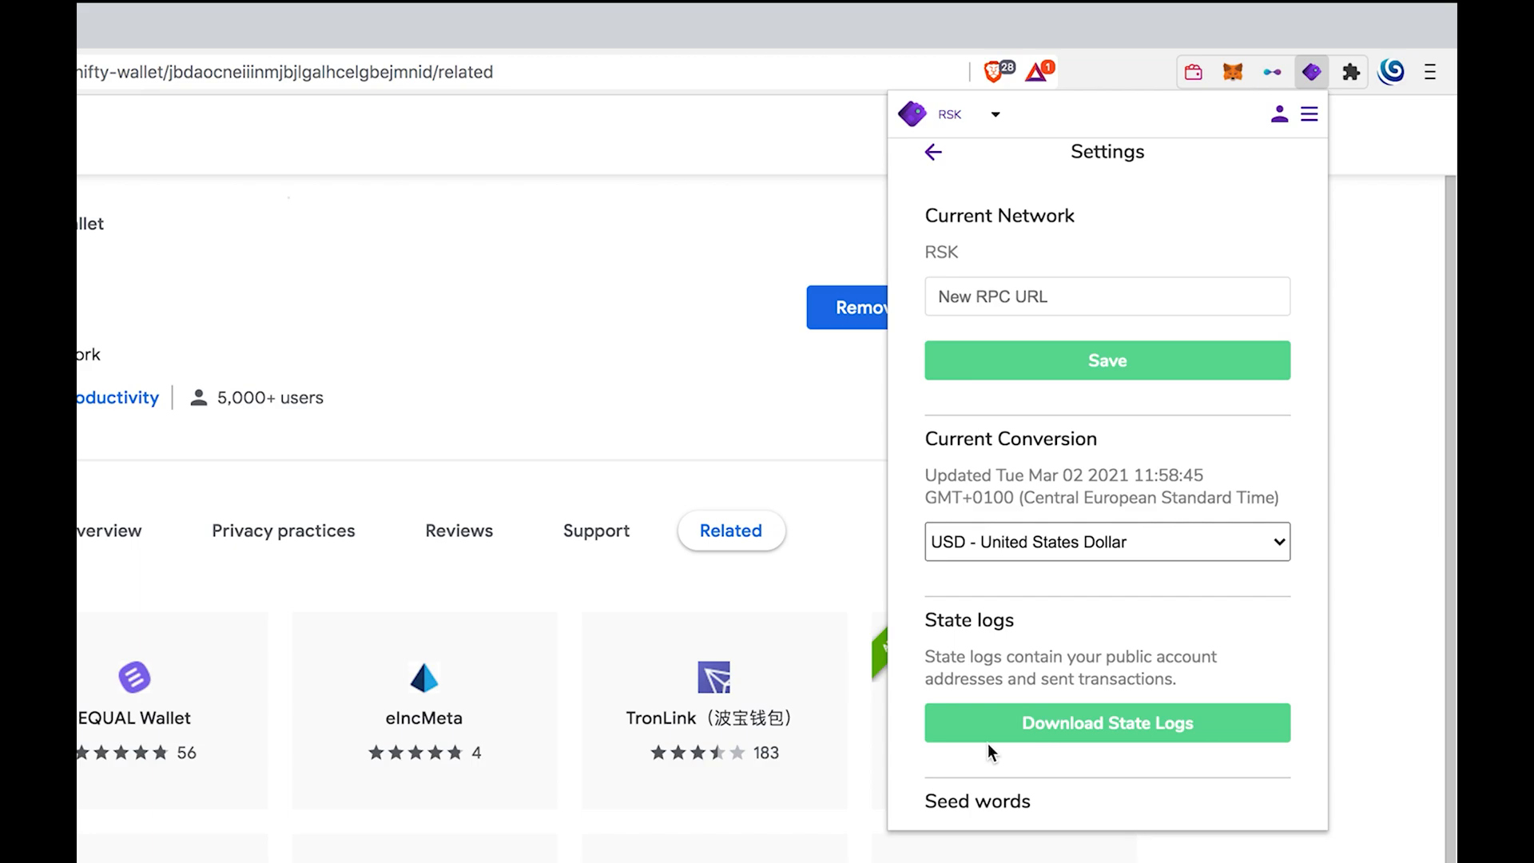
pyautogui.click(1094, 297)
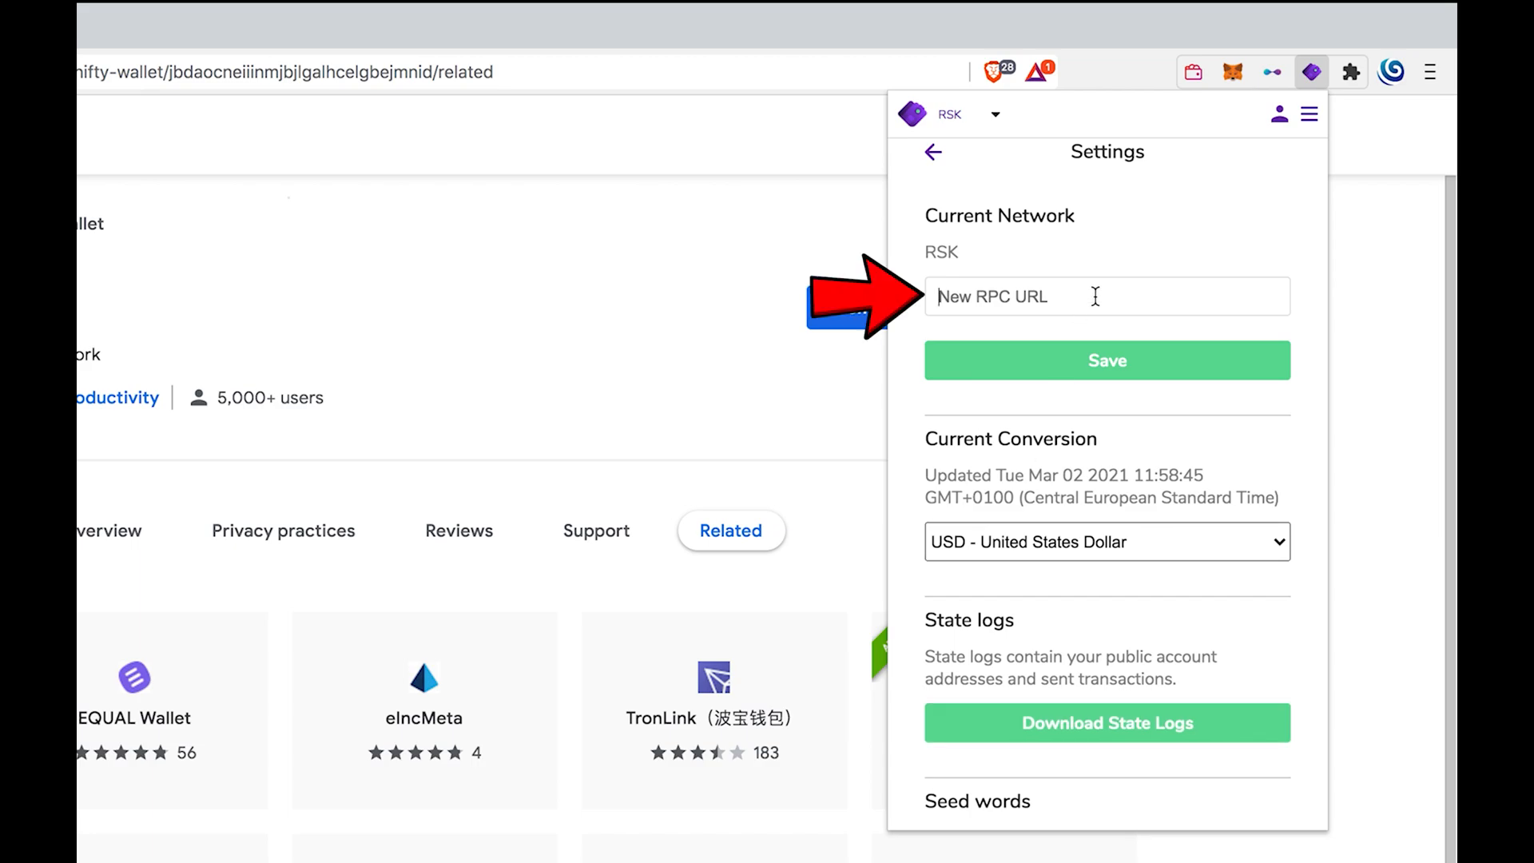
pyautogui.write('https://mainnet.sovryn.app/rpc')
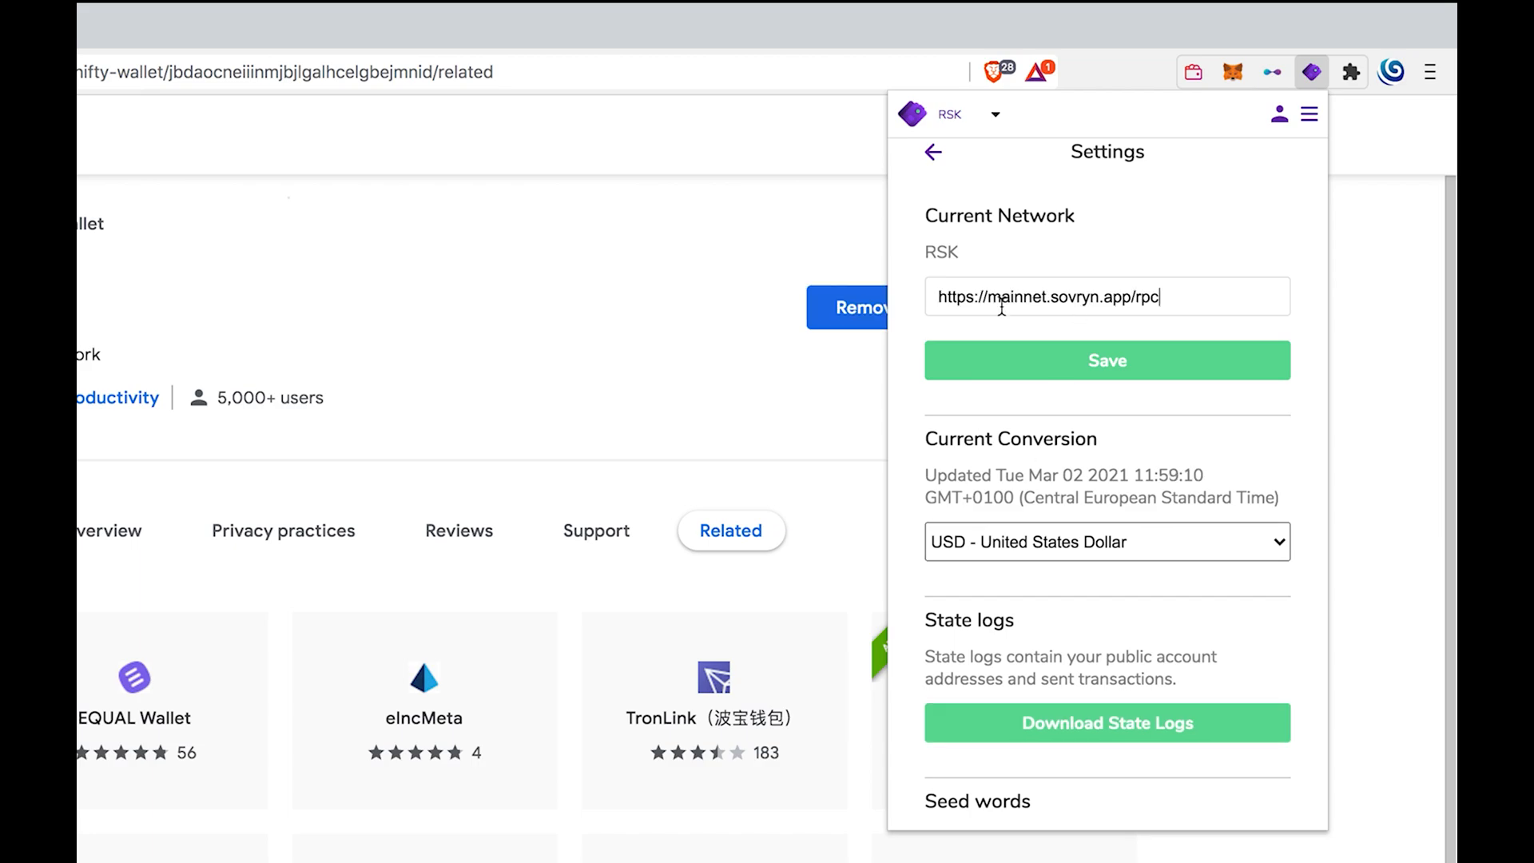
pyautogui.click(1014, 371)
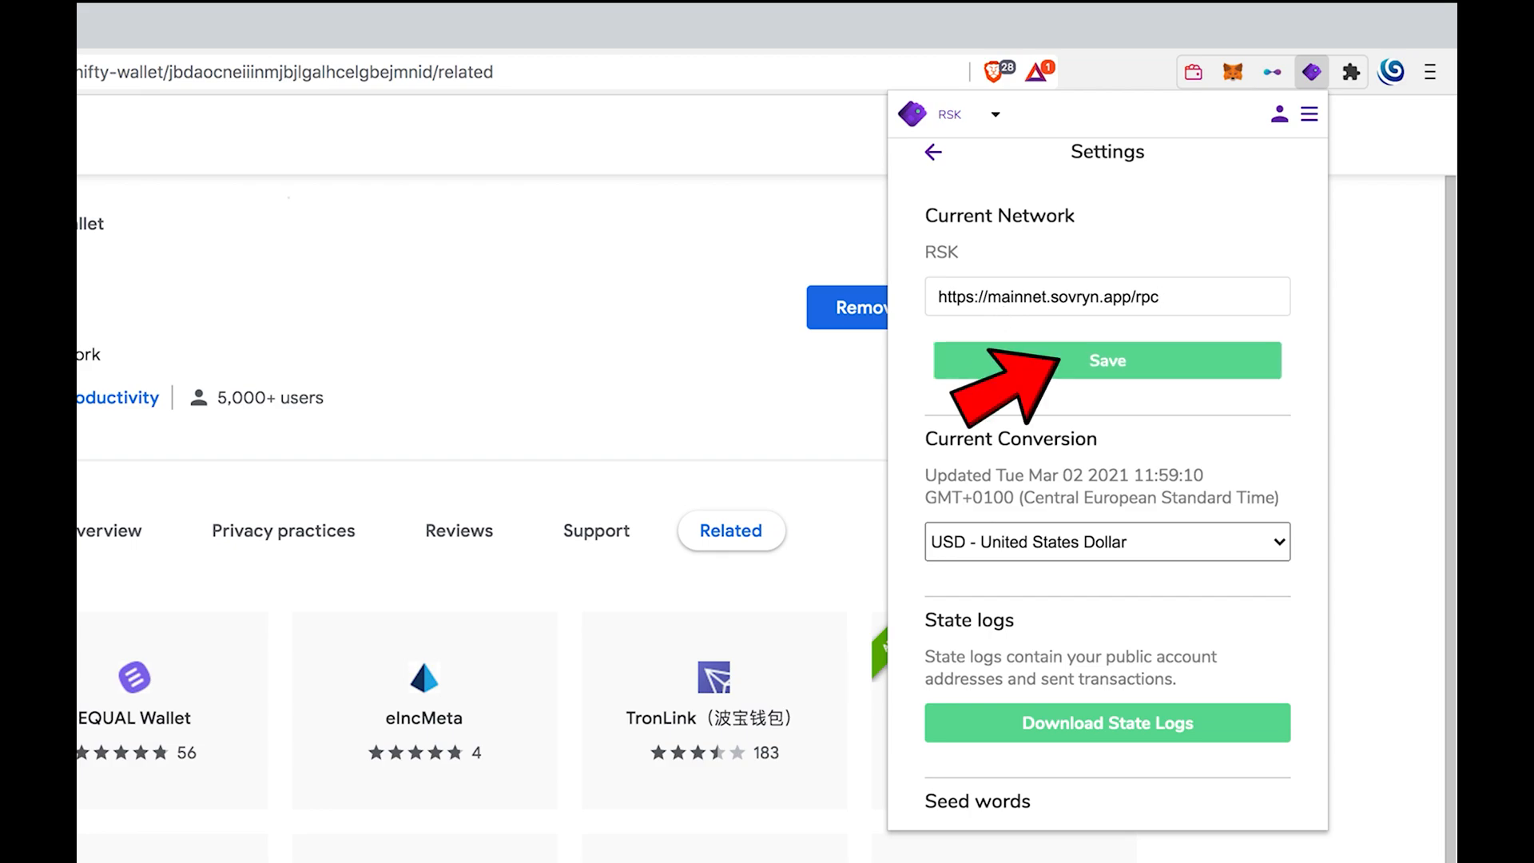
pyautogui.click(940, 148)
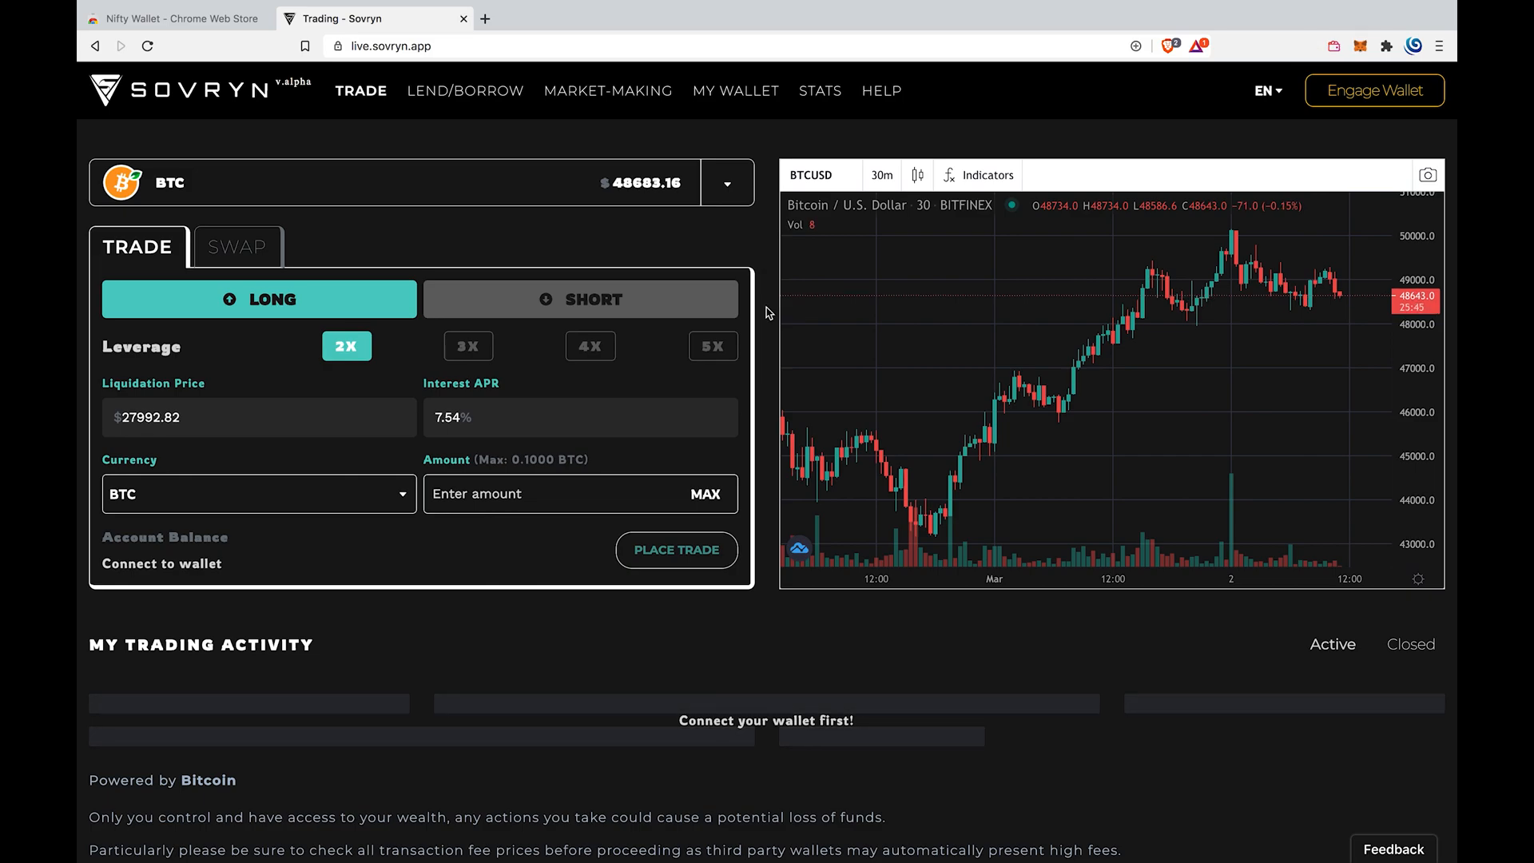
# - Engage a Browser Wallet on live.sovryn.app and connect it to Nifty Wallet
pyautogui.click(1377, 93)
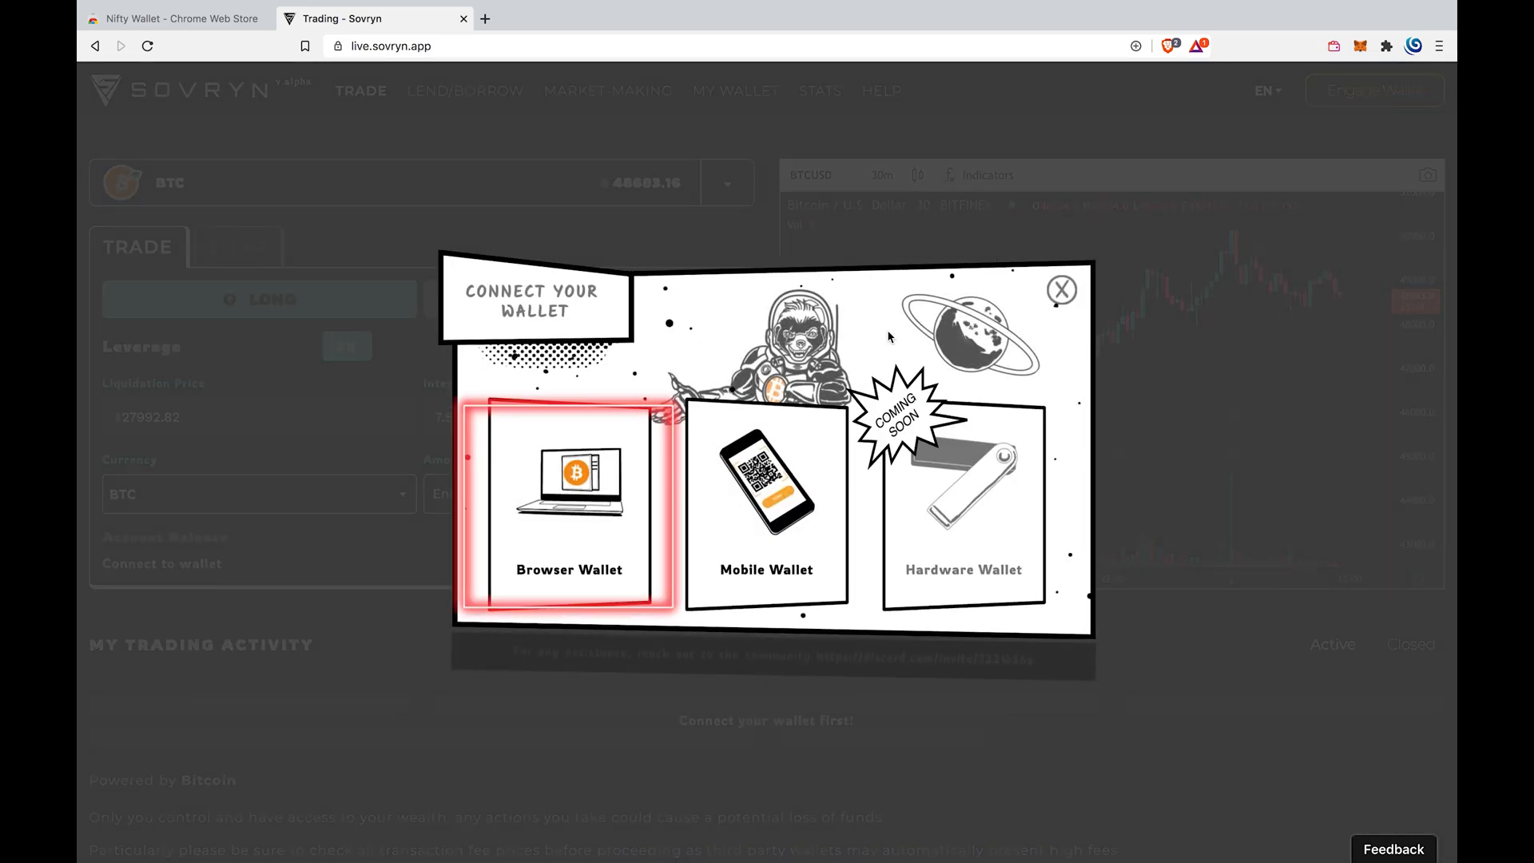
pyautogui.click(569, 473)
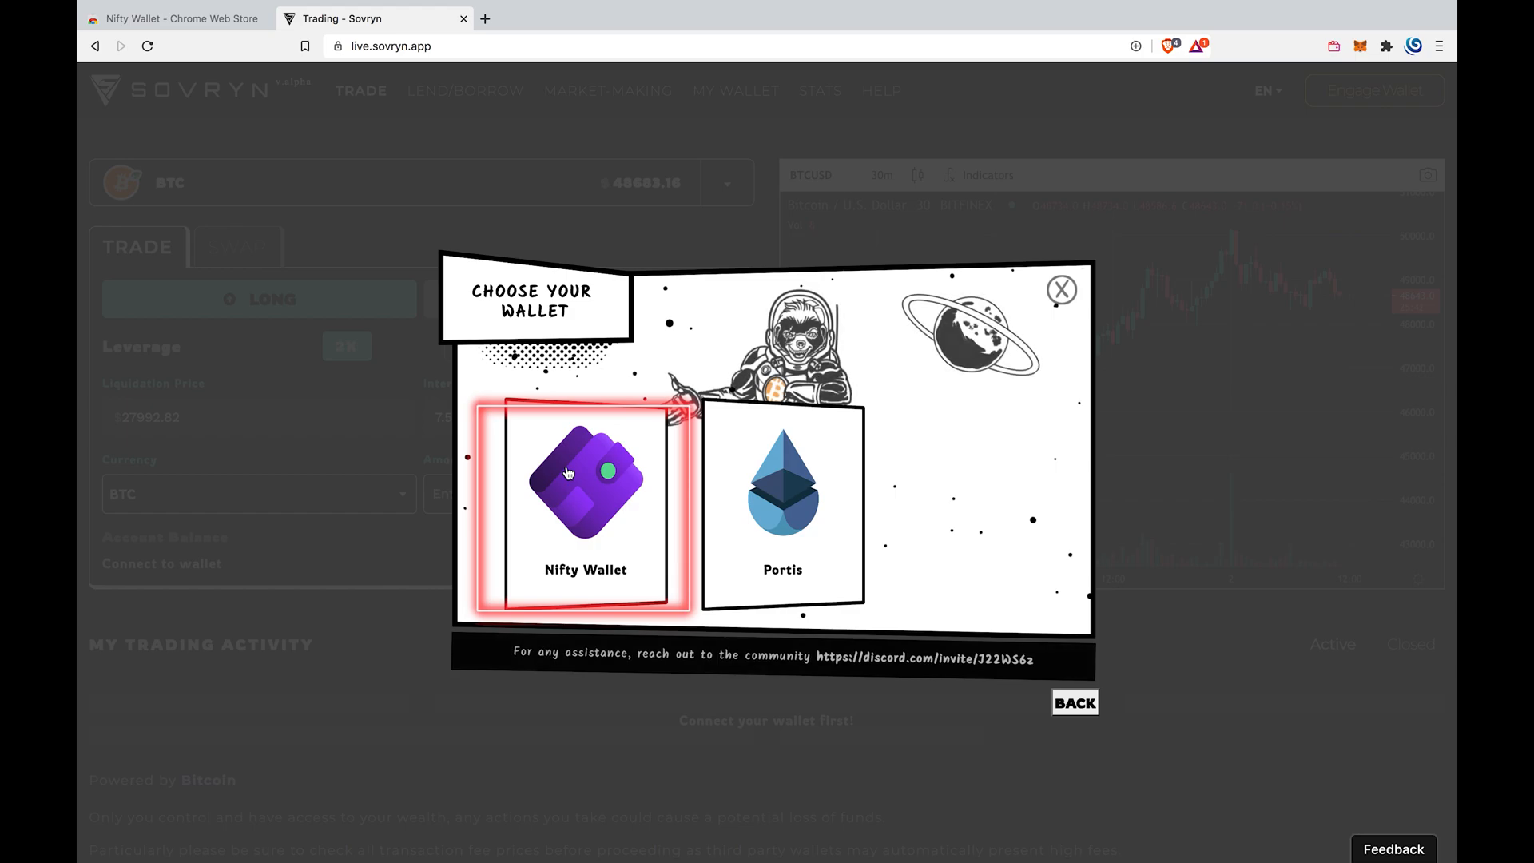
pyautogui.click(570, 477)
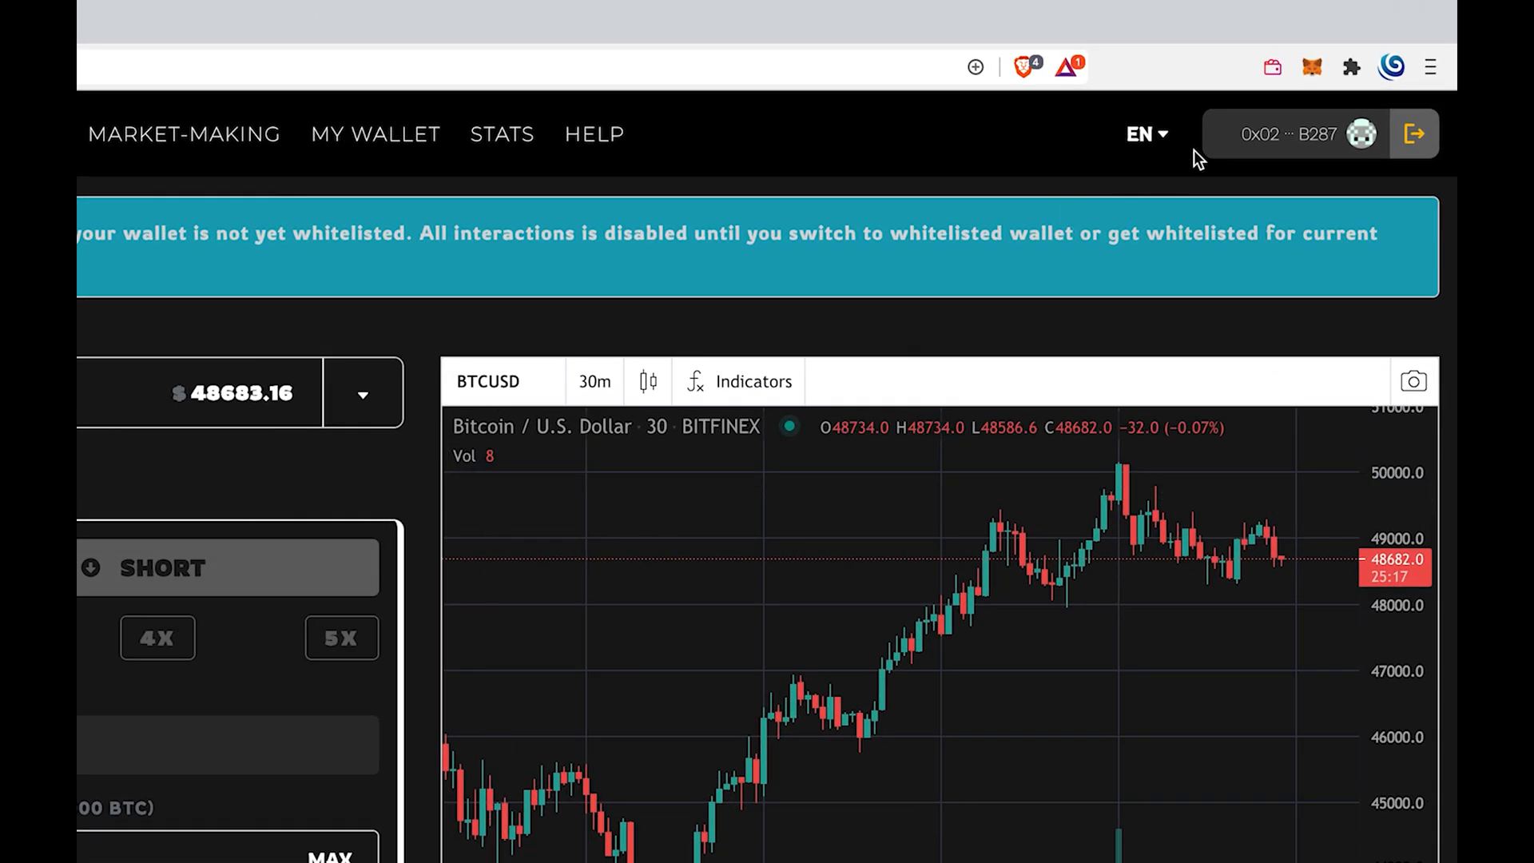
# - Pin Nifty Wallet to the Brave toolbar from the Extensions list
pyautogui.click(1353, 67)
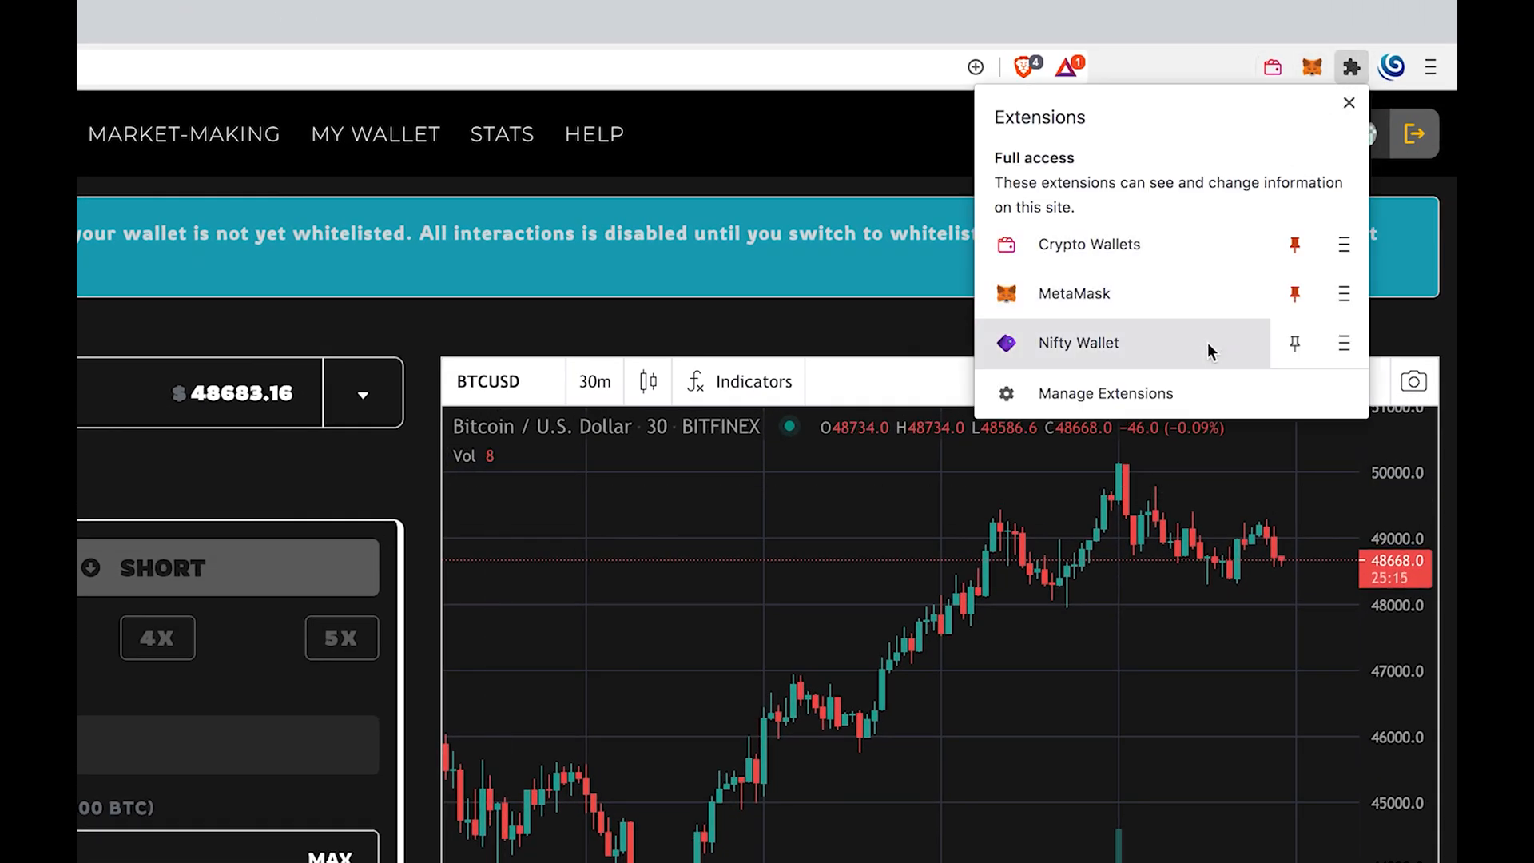
pyautogui.click(1294, 343)
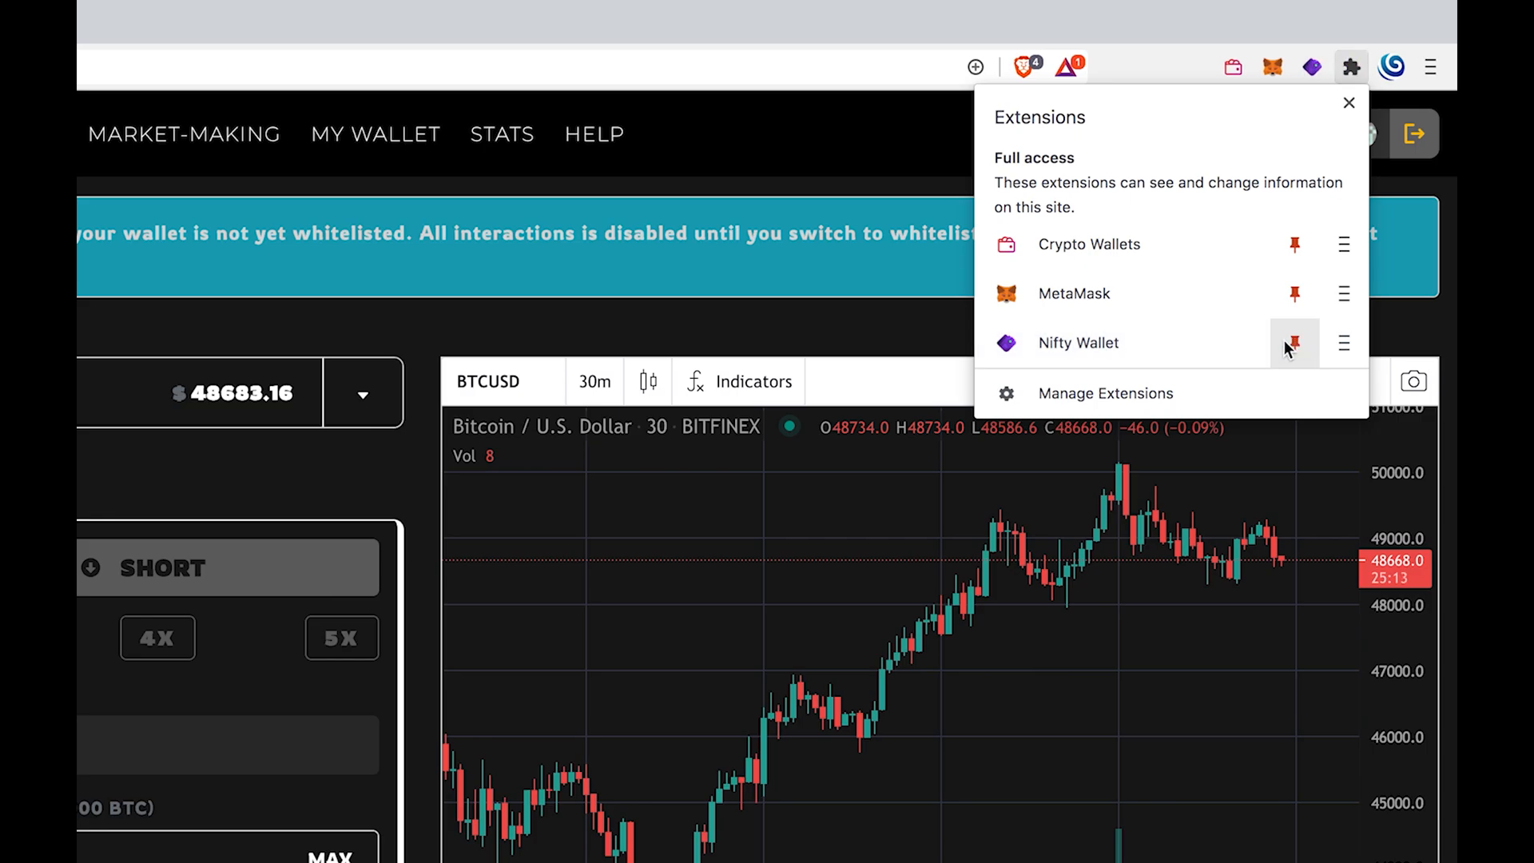
pyautogui.click(1267, 134)
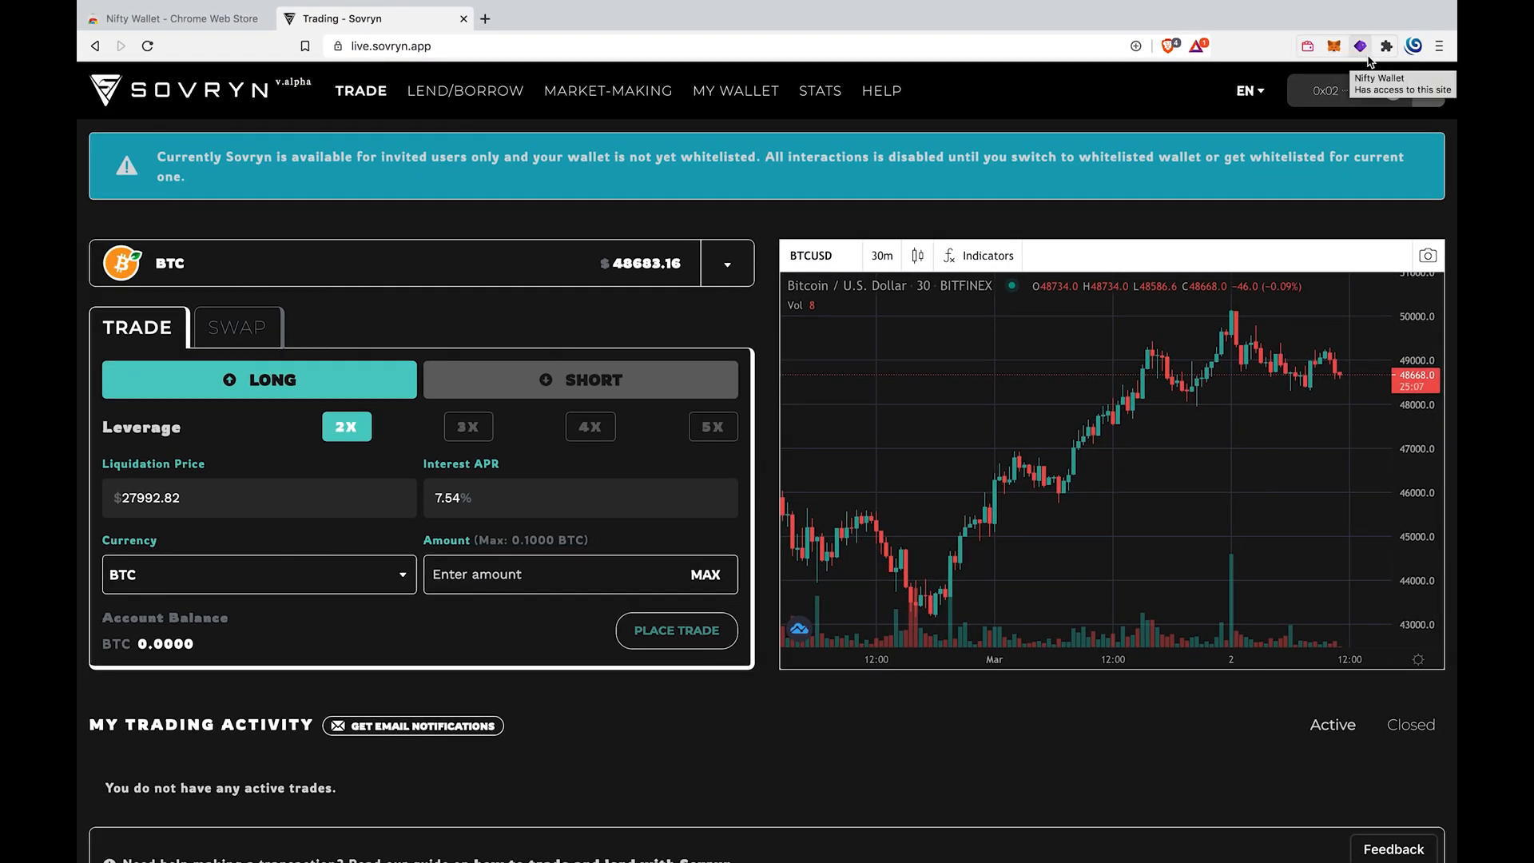